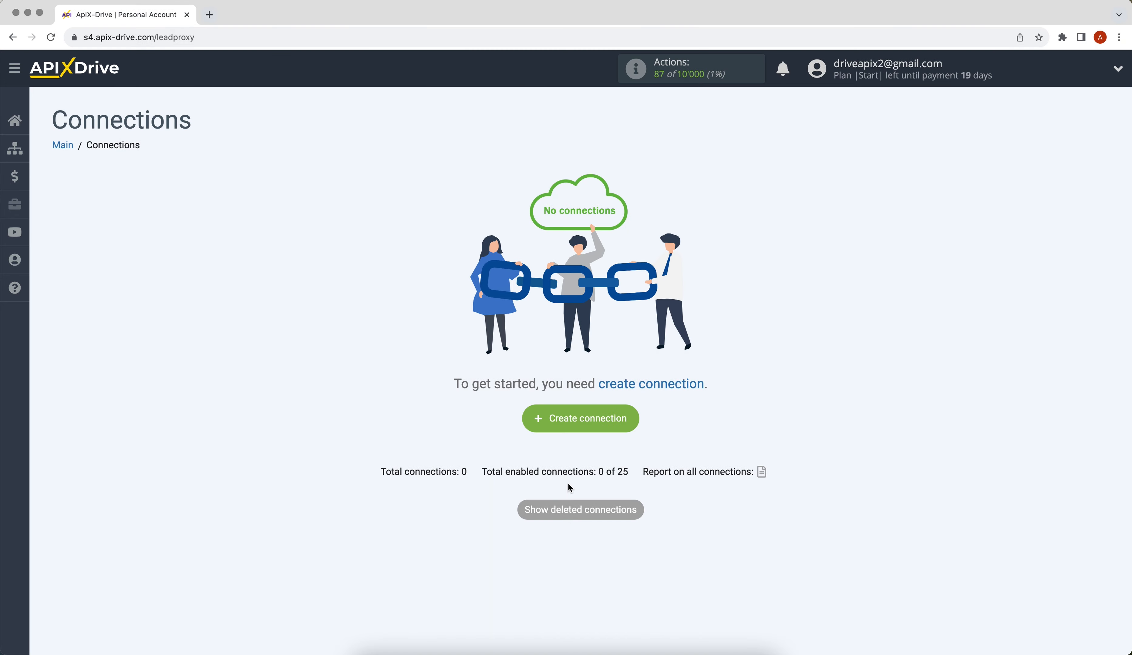
Create a new connection with Google Sheets as the data source system.
left_click(541, 425)
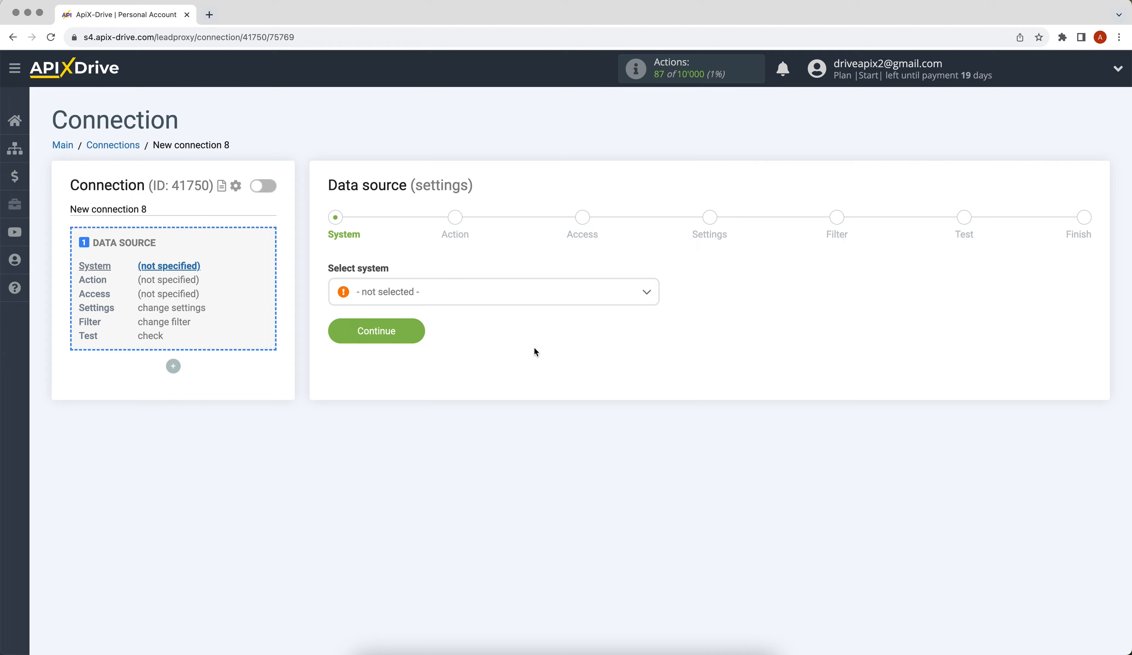
left_click(522, 294)
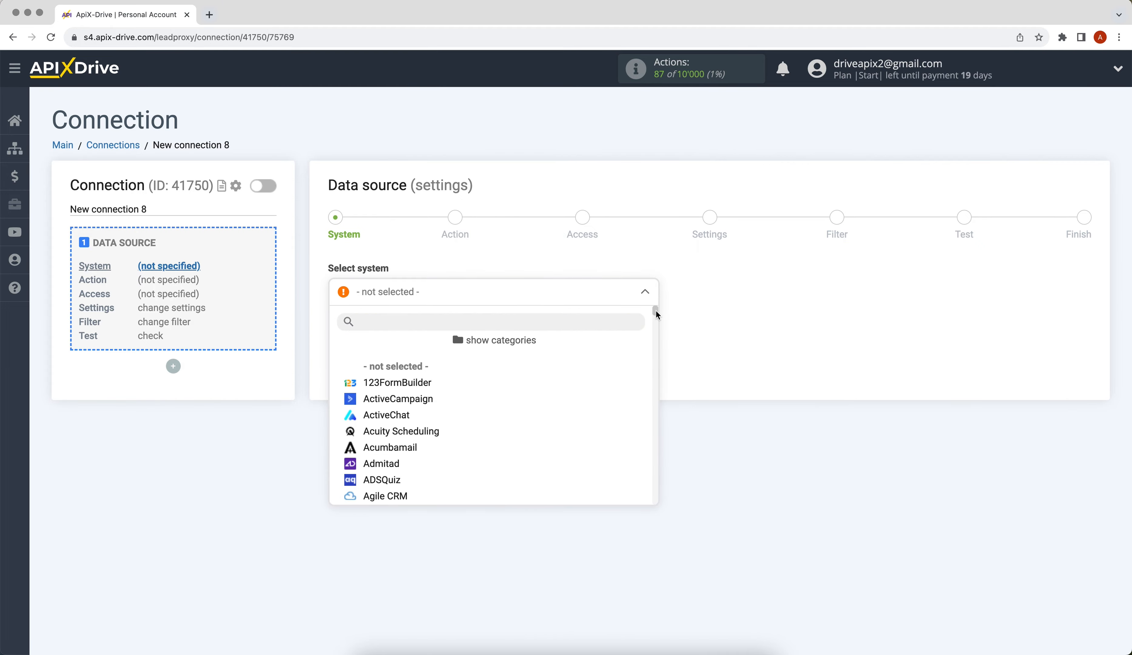
left_click_drag(656, 312, 653, 381)
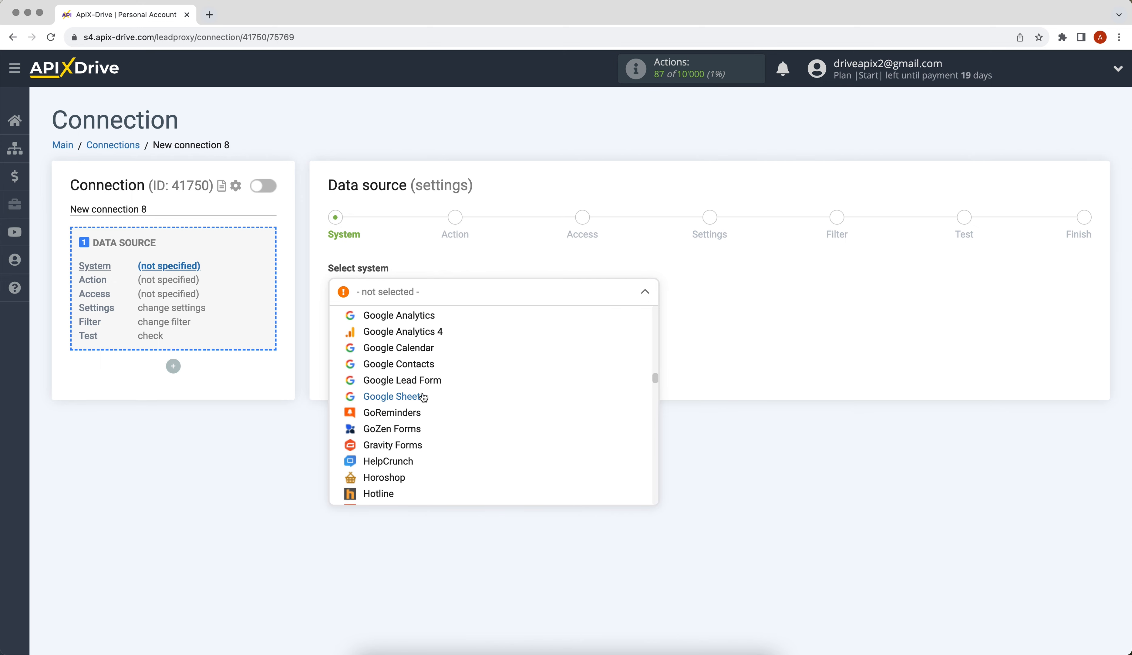
left_click(394, 397)
left_click(344, 341)
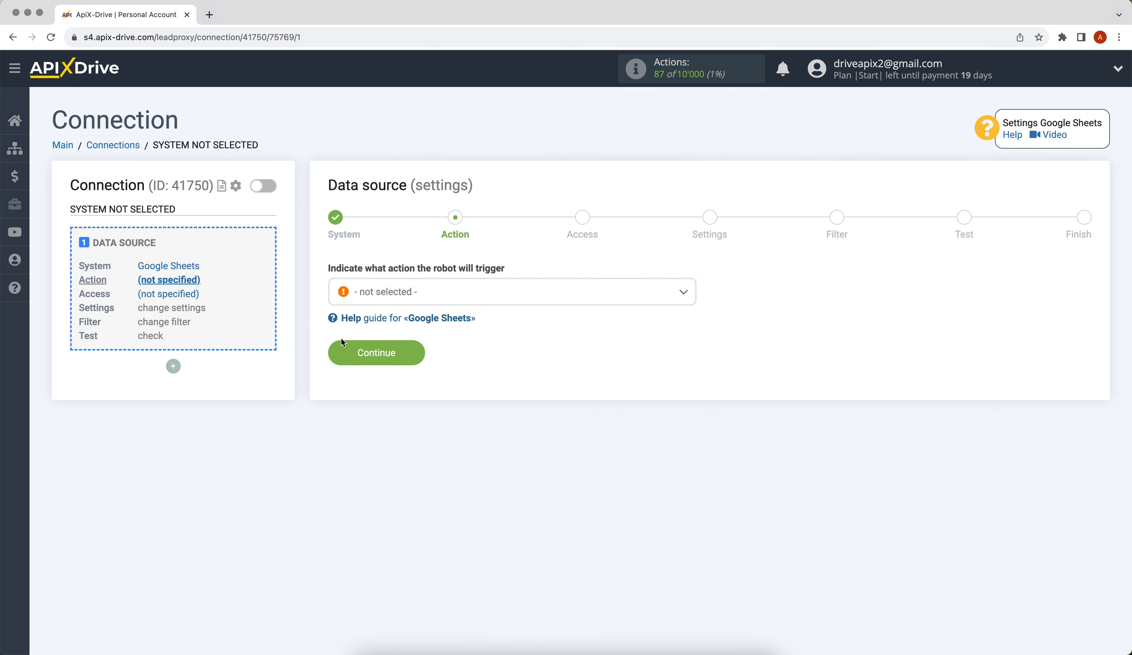
Choose Get ROWS (new) as the Google Sheets trigger action.
left_click(381, 297)
left_click(387, 383)
left_click(344, 350)
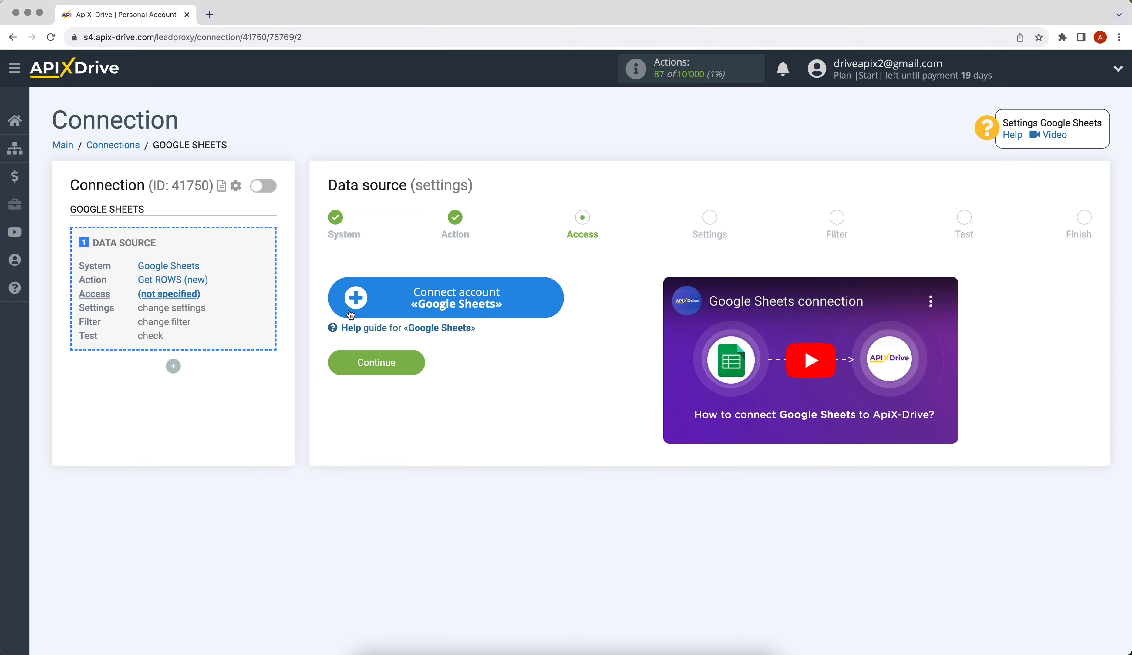
Sign in with the Google account's email and password and allow ApiX-Drive access.
left_click(349, 301)
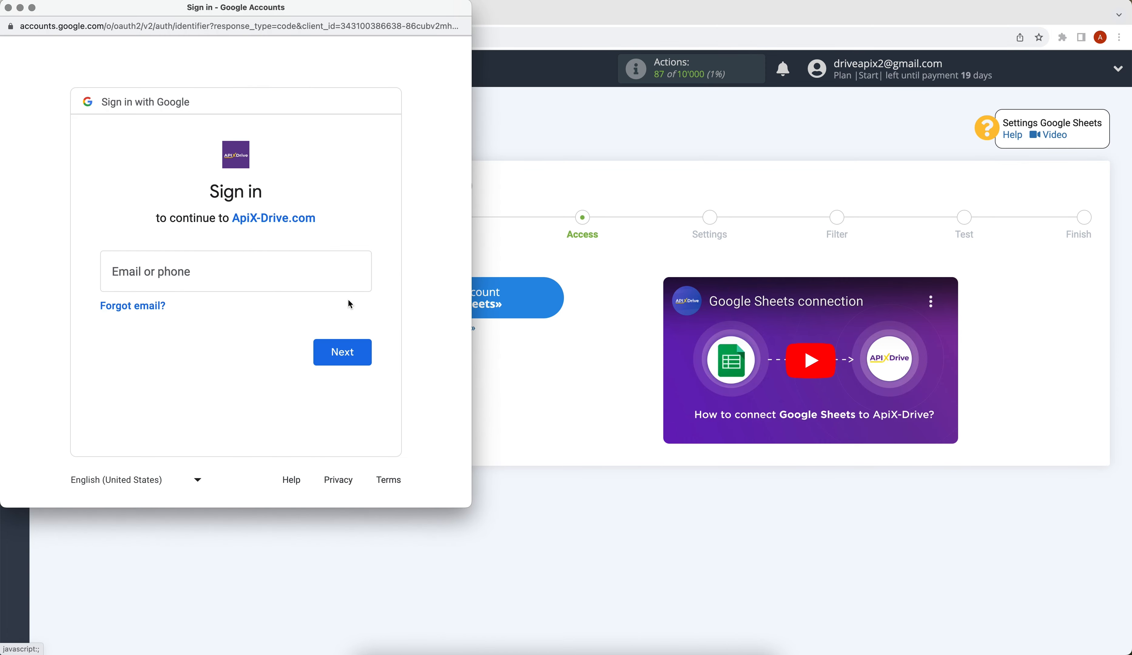
left_click(234, 275)
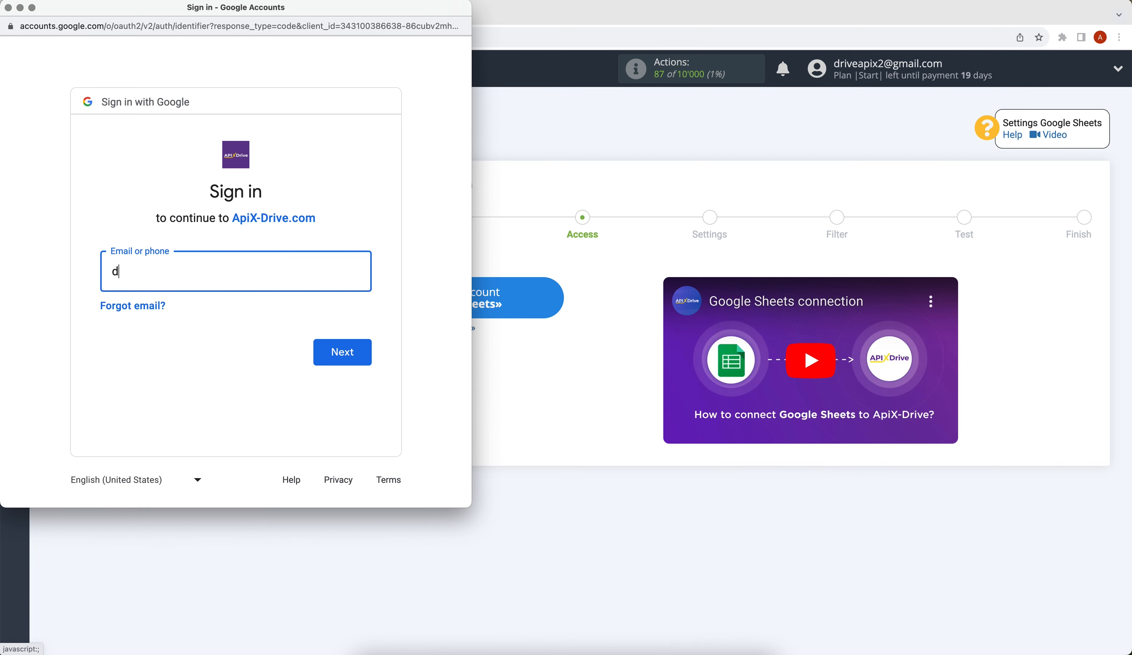
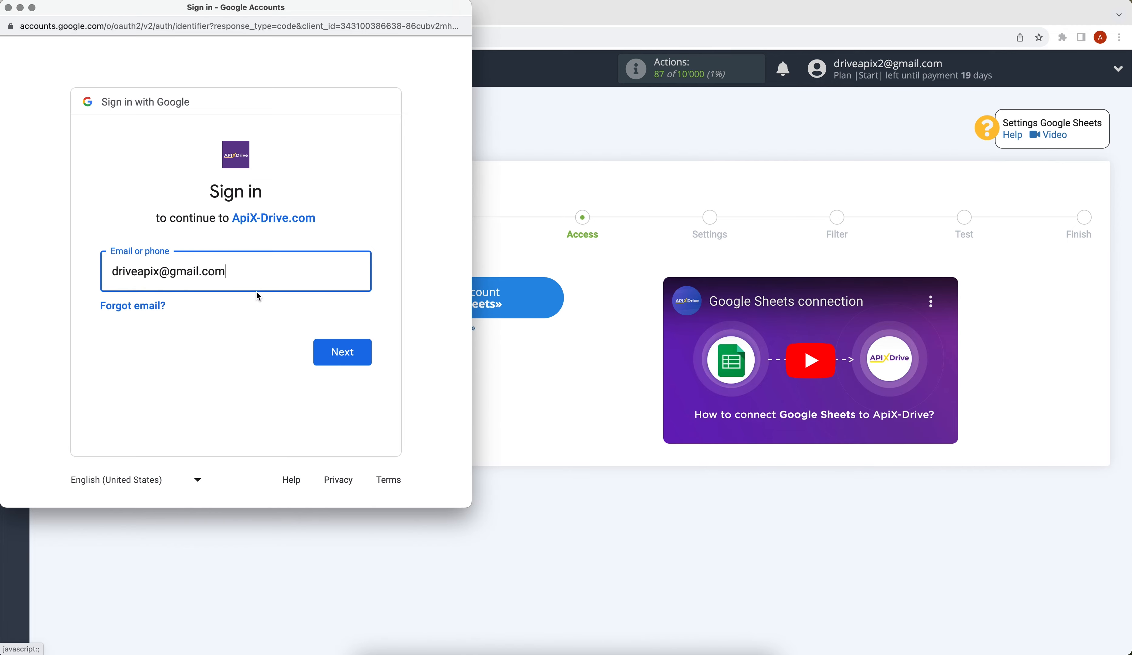
left_click(344, 362)
type("••••")
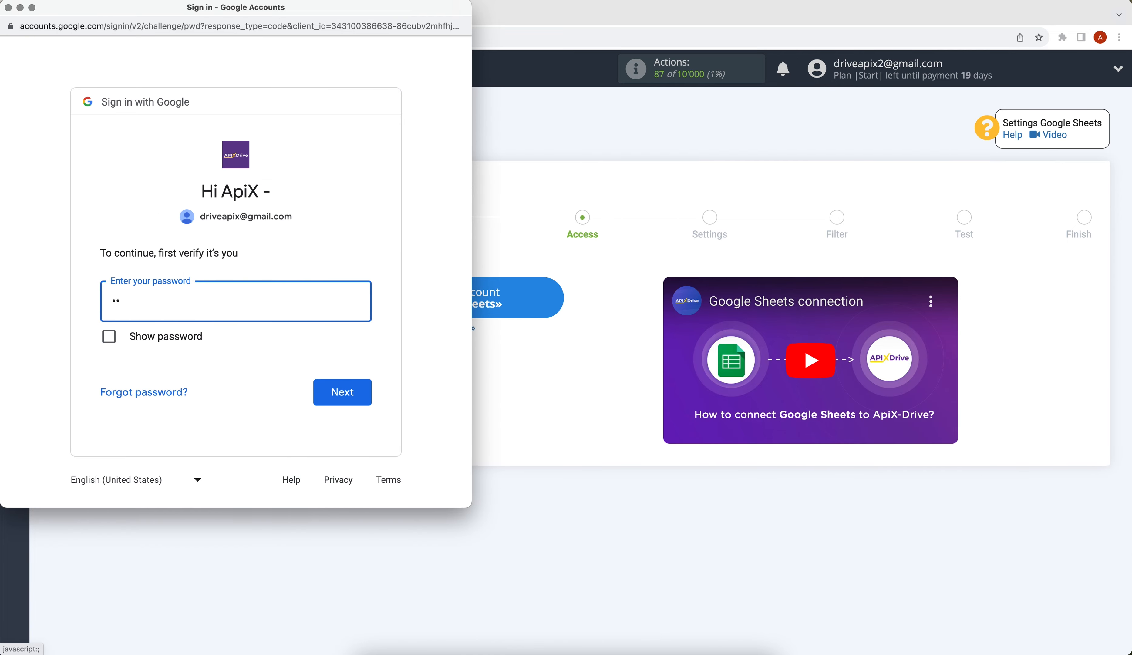
type("••••")
left_click(370, 394)
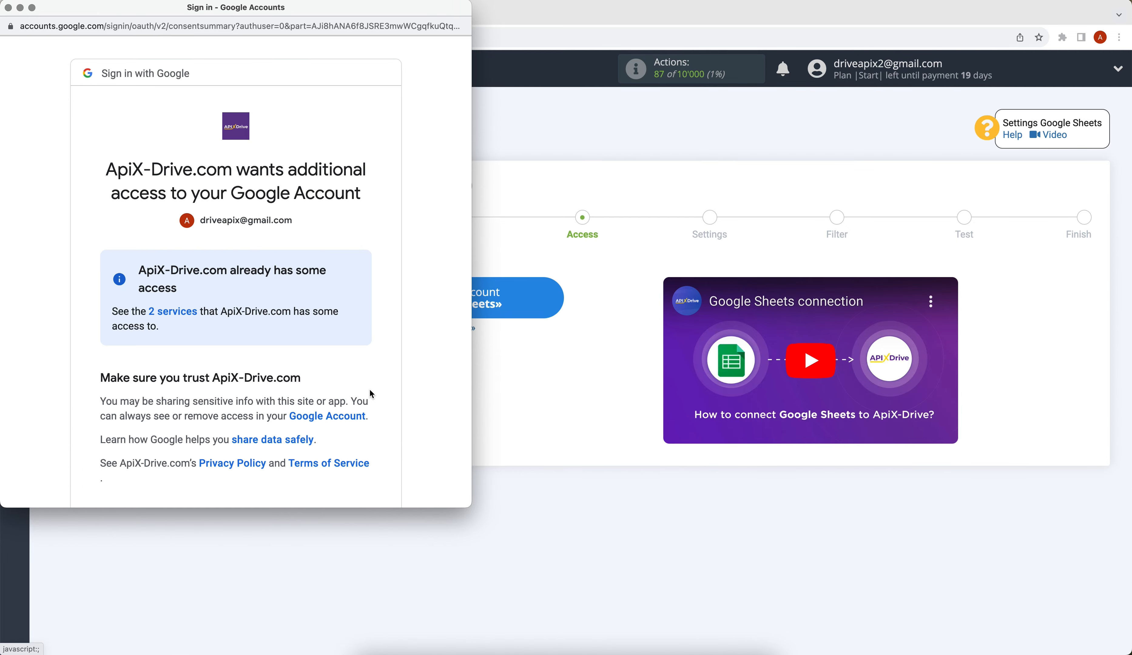
scroll(371, 394, "down", 3)
left_click(347, 455)
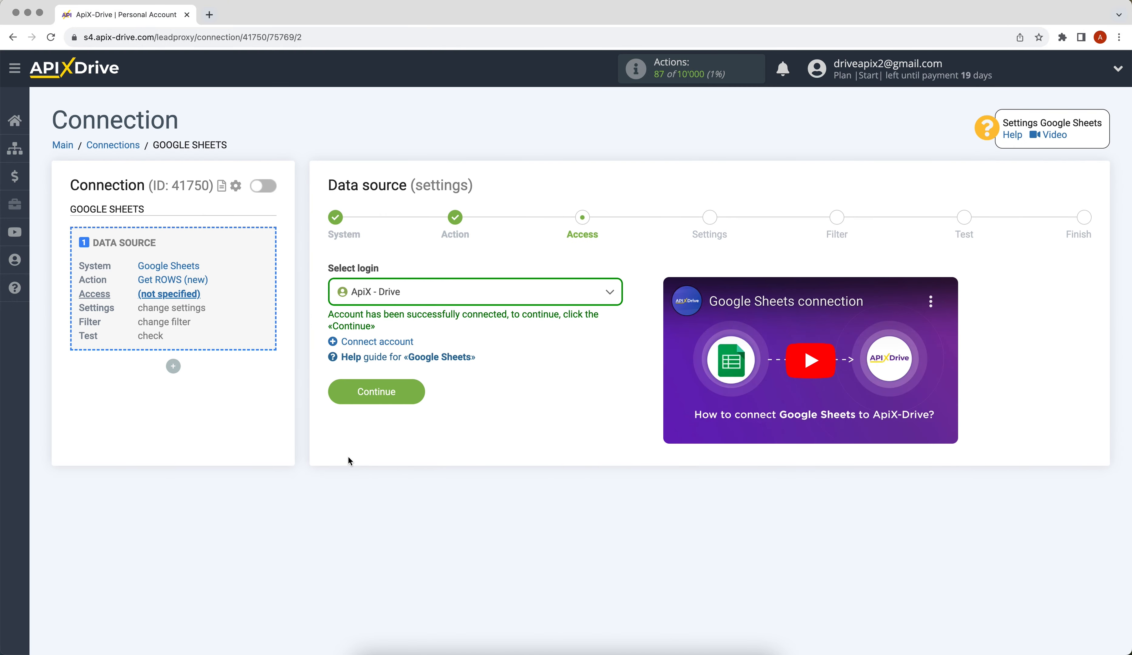
Select the ApiX - Drive Google login for the data source.
left_click(435, 300)
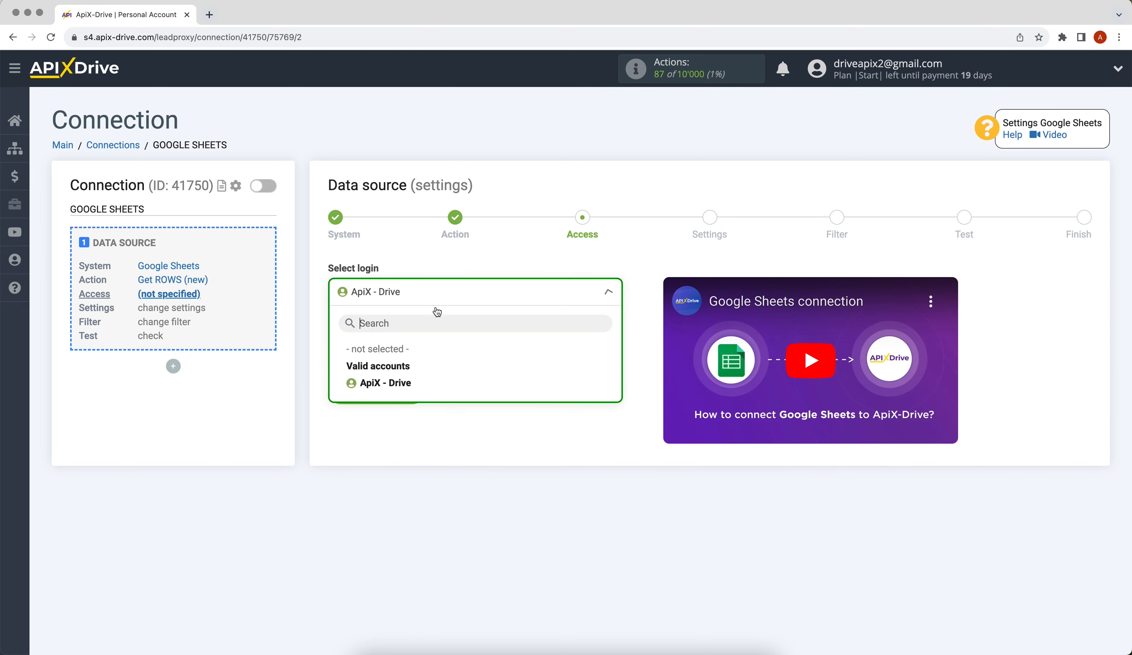
left_click(413, 384)
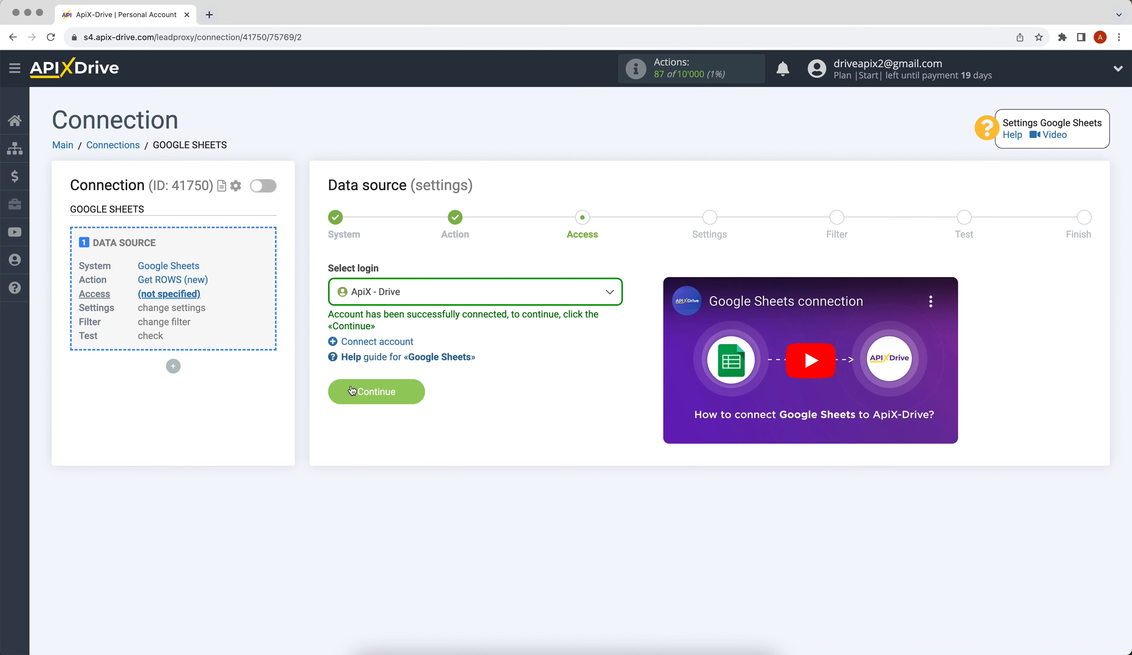
left_click(335, 391)
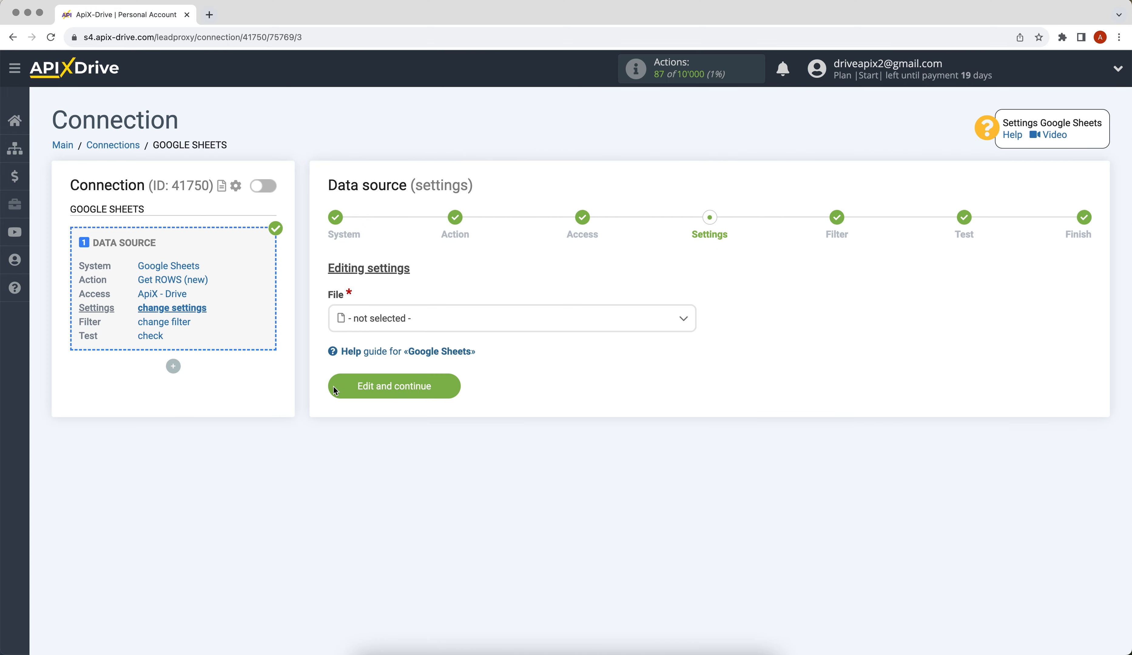
Set the source to file ApiX-Drive, sheet 1, starting from row 2.
left_click(397, 318)
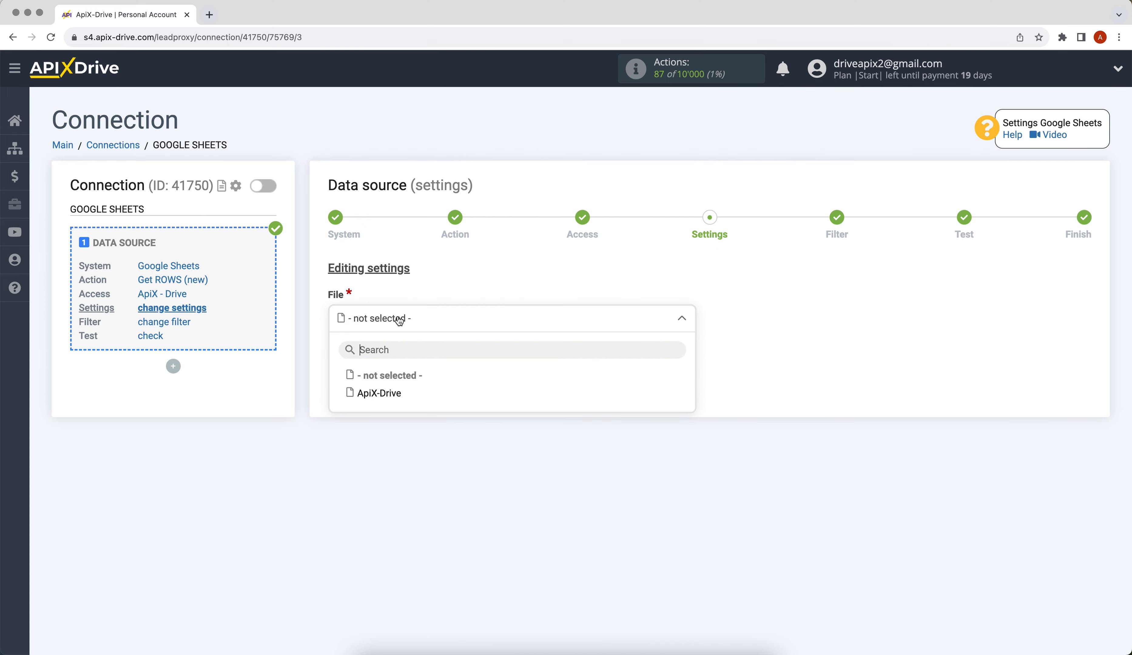
left_click(379, 392)
left_click(350, 377)
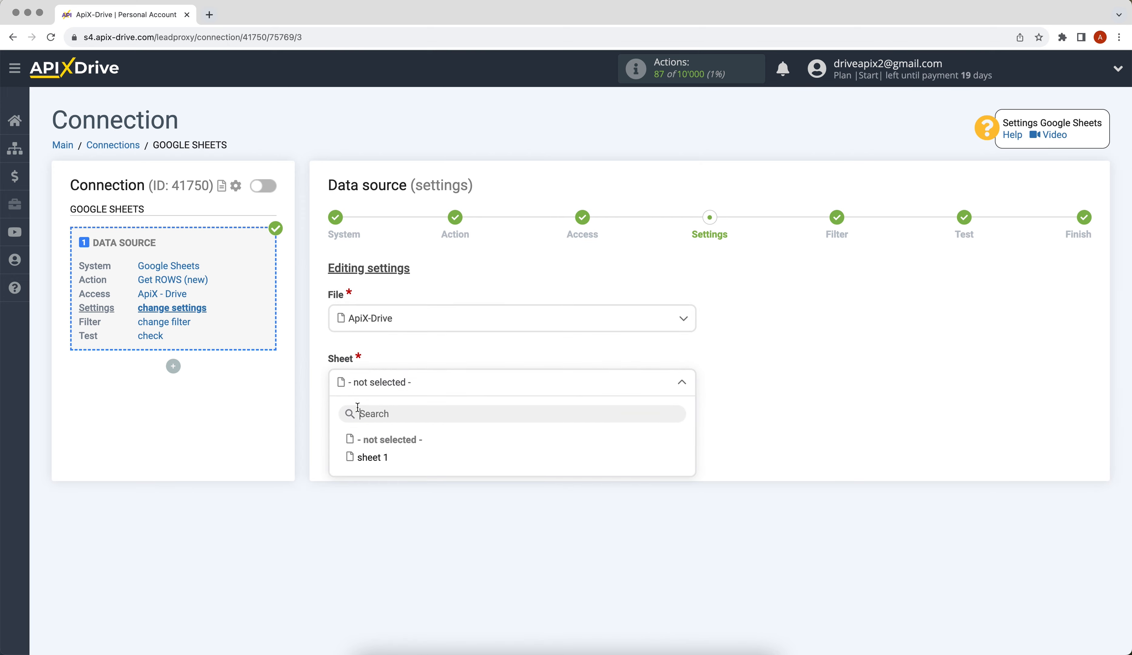
left_click(368, 452)
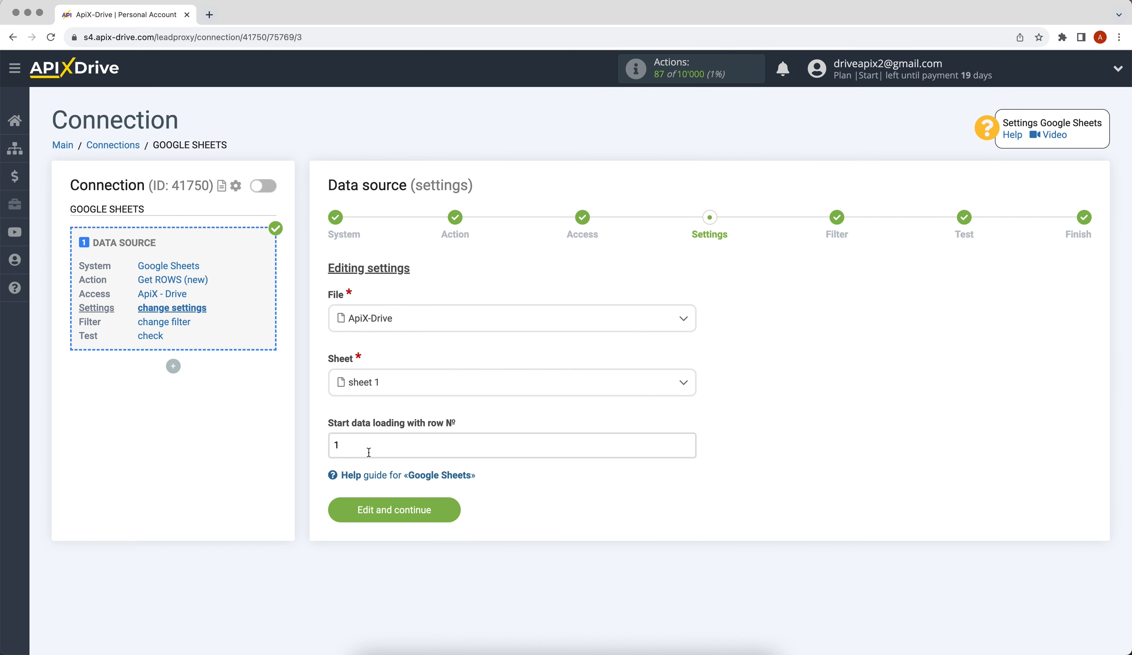
double_click(352, 444)
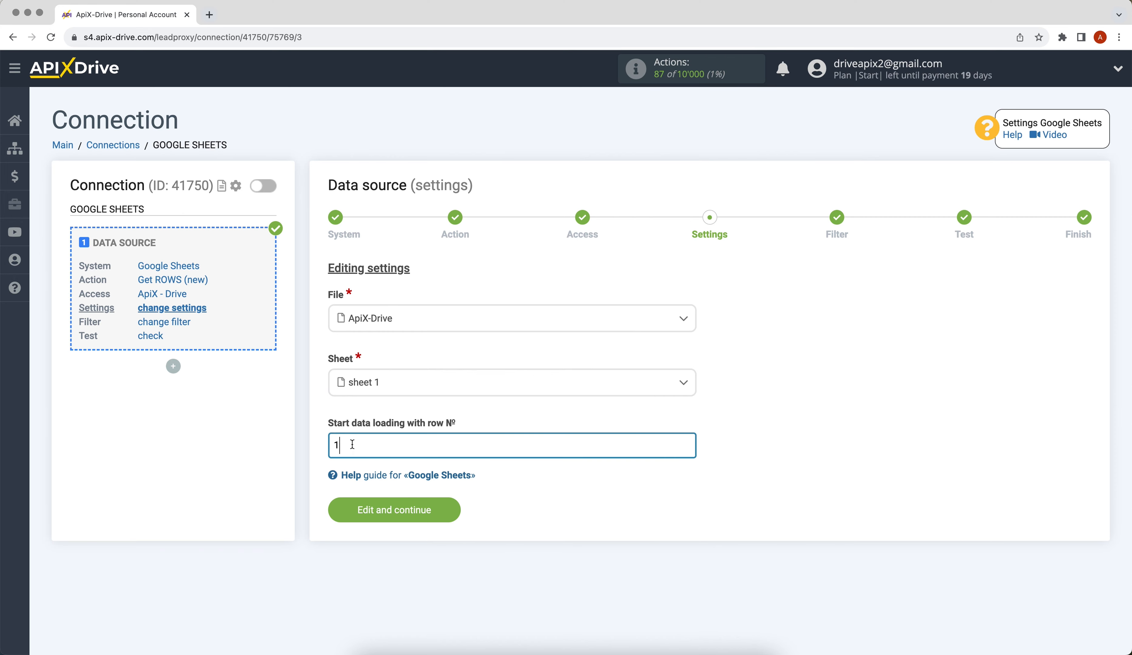
type("2")
left_click(377, 504)
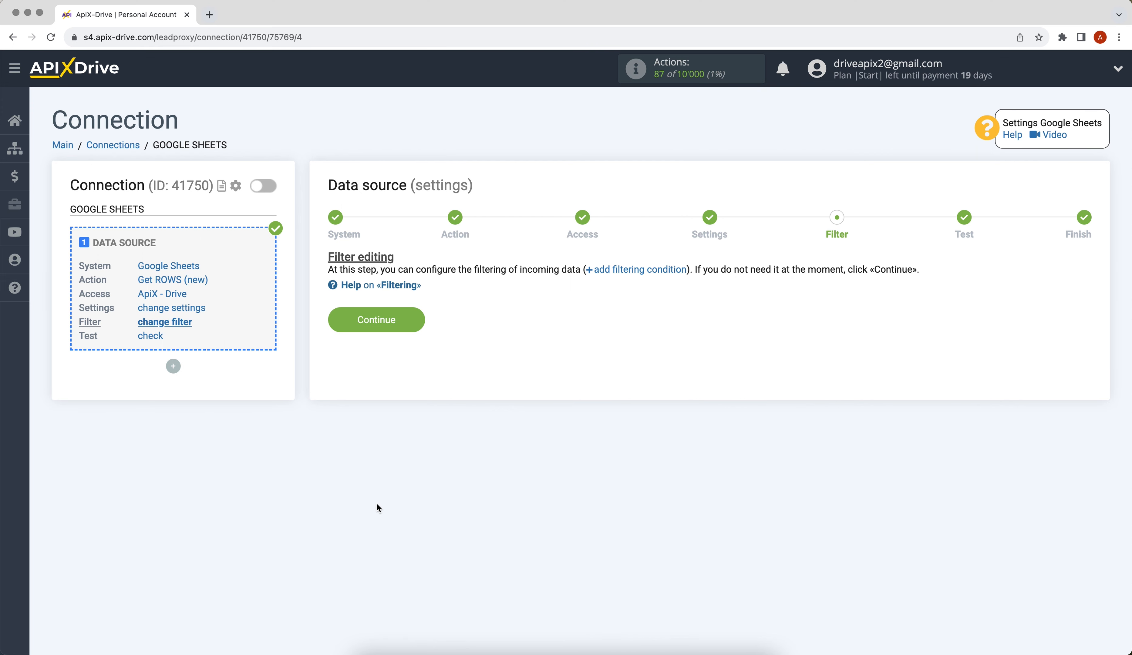
Skip filtering and accept the loaded Google Sheets test rows to finish the source.
left_click(336, 322)
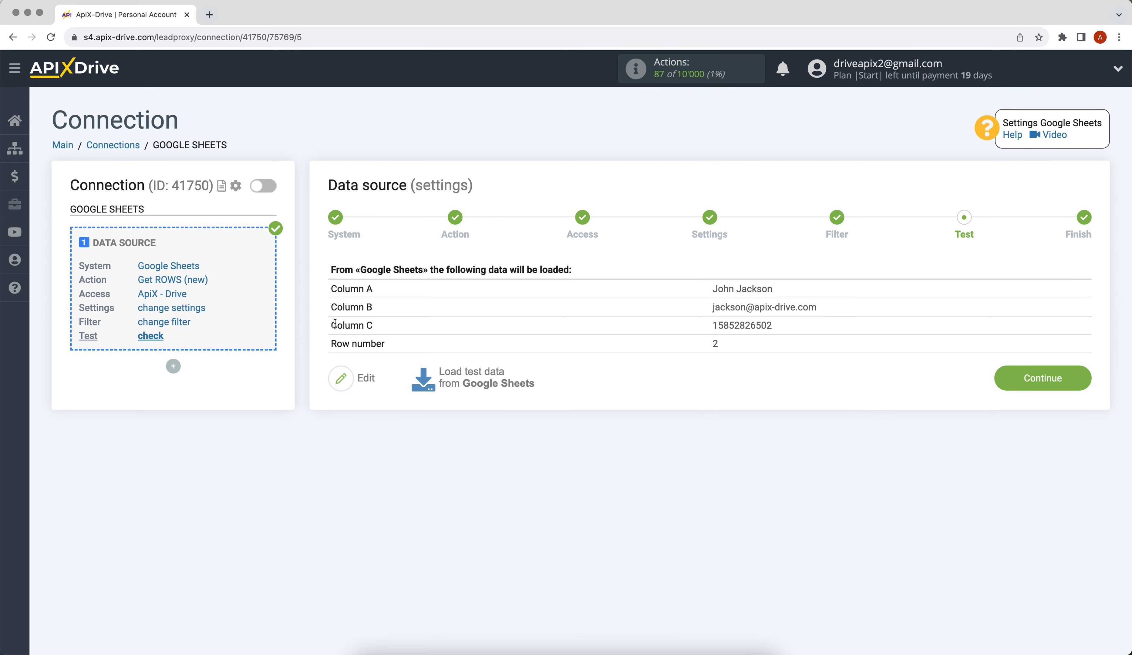
left_click(1006, 388)
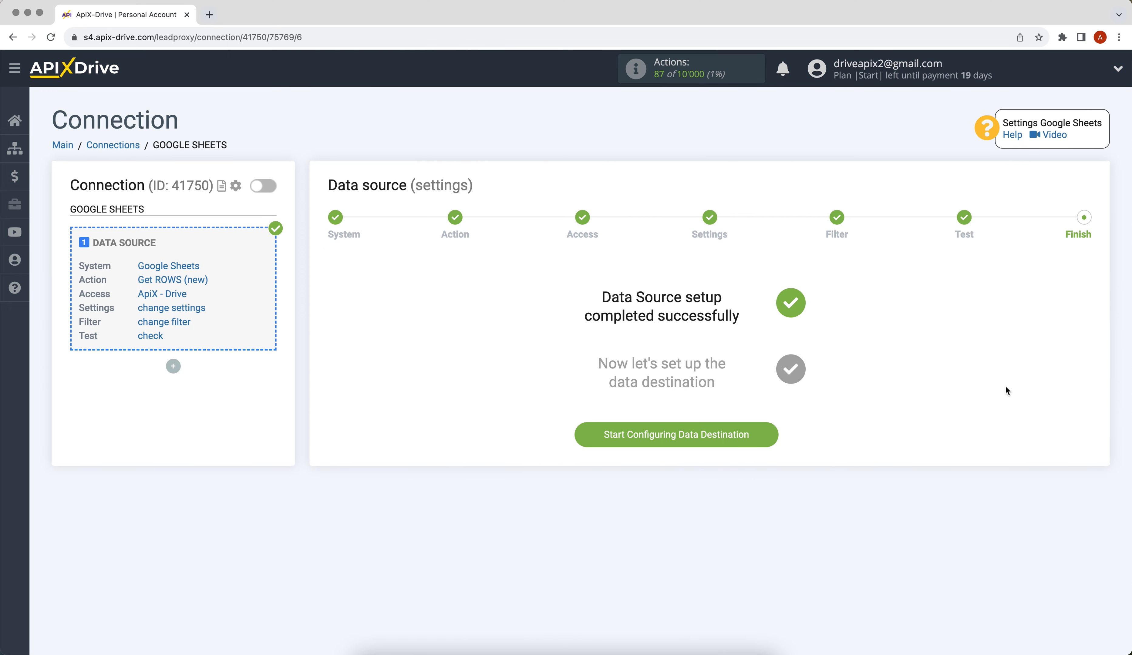
Choose HelpCrunch as the data destination system.
left_click(592, 442)
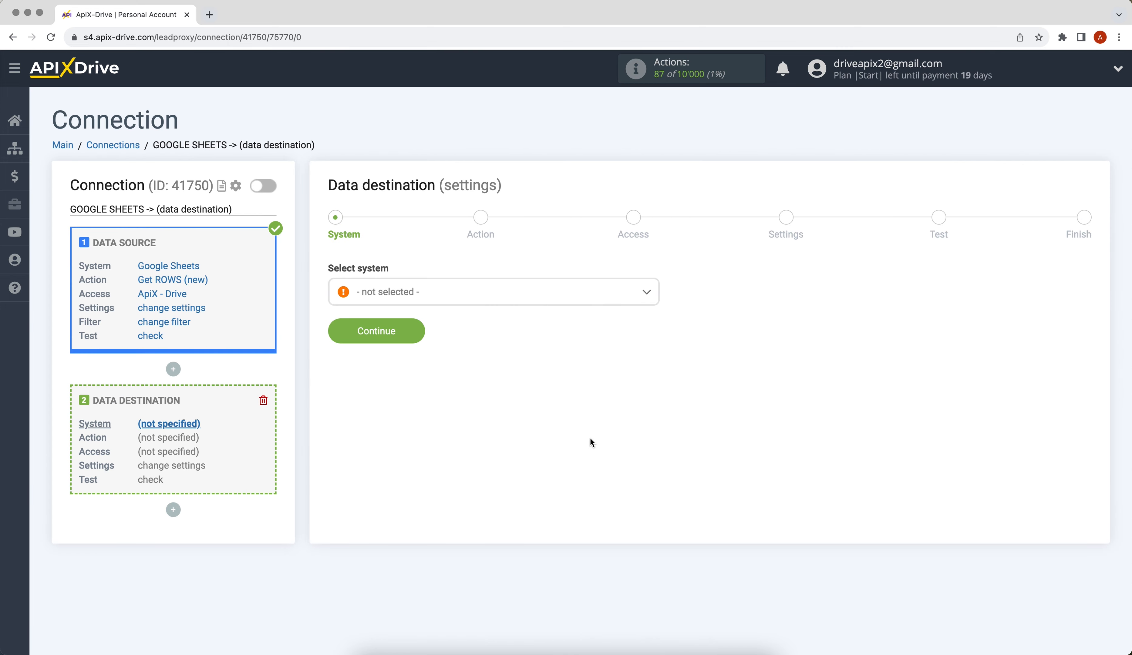
left_click(518, 291)
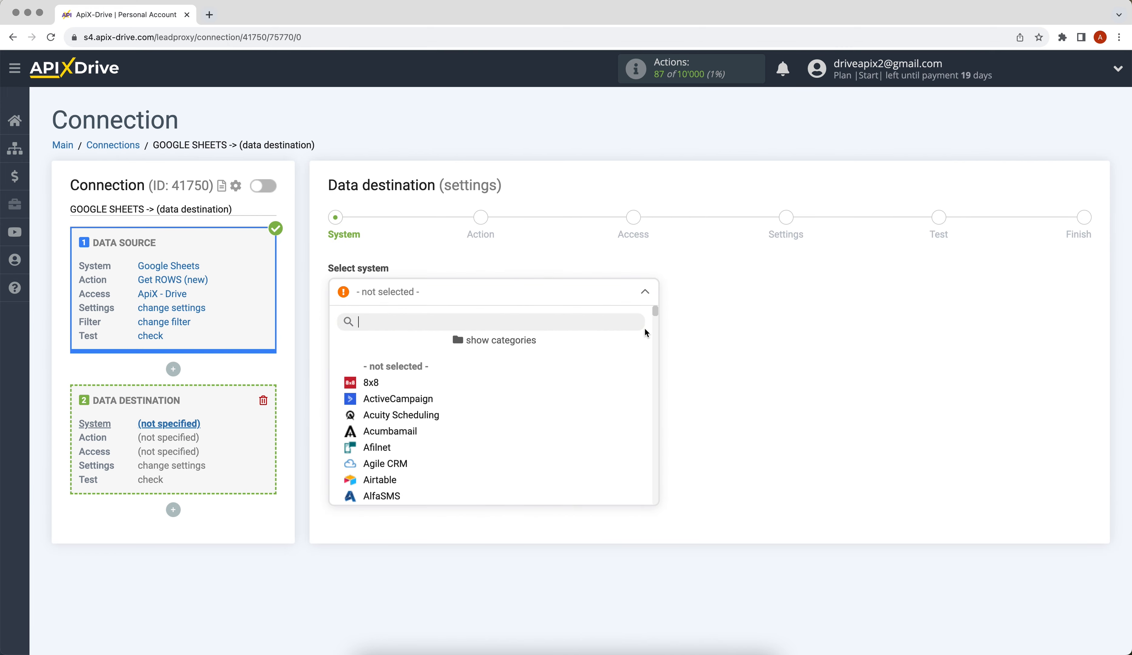
left_click_drag(653, 311, 661, 378)
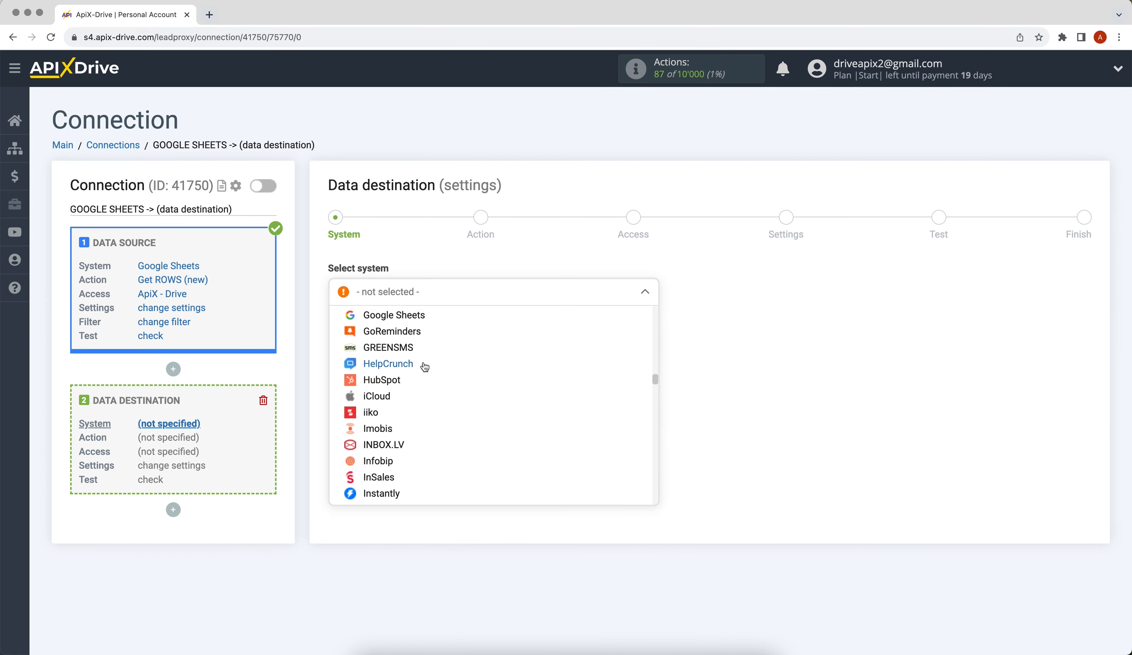
left_click(423, 365)
left_click(347, 342)
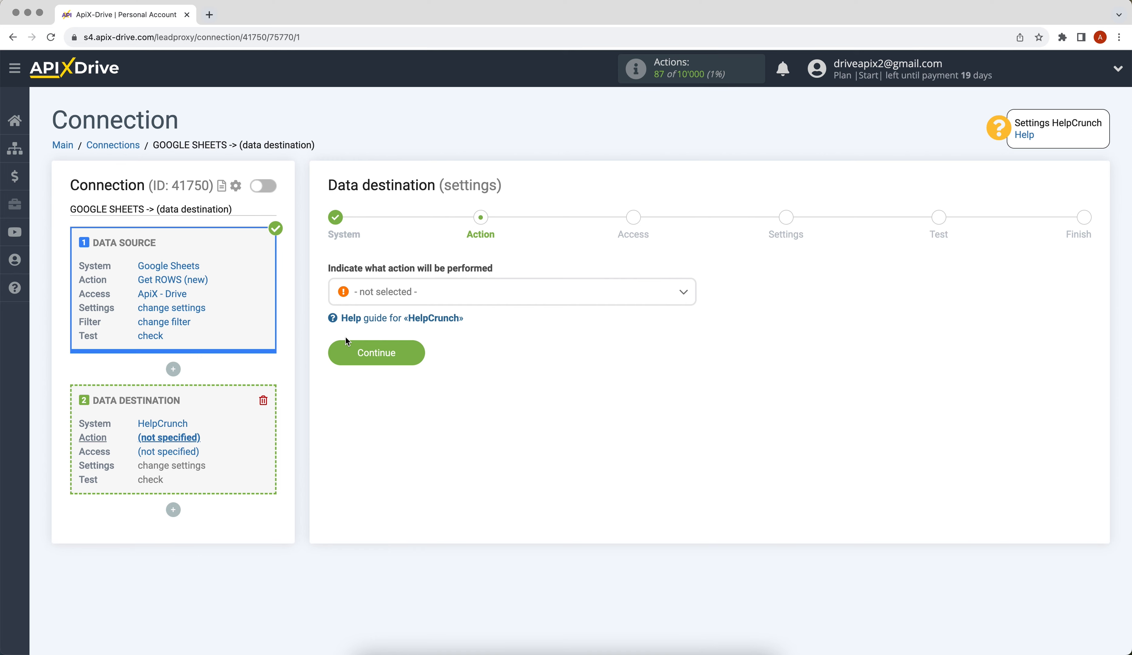
Set the HelpCrunch action to Create CONTACT and begin connecting a HelpCrunch account.
left_click(376, 299)
scroll(382, 396, "down", 1)
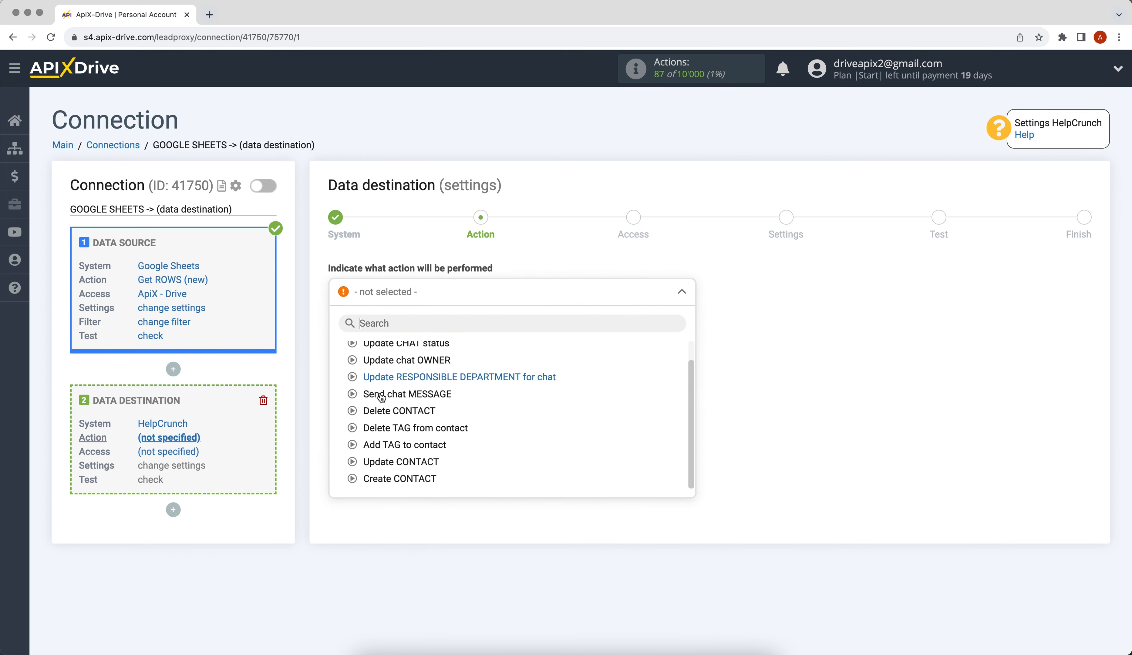
left_click(395, 477)
left_click(339, 357)
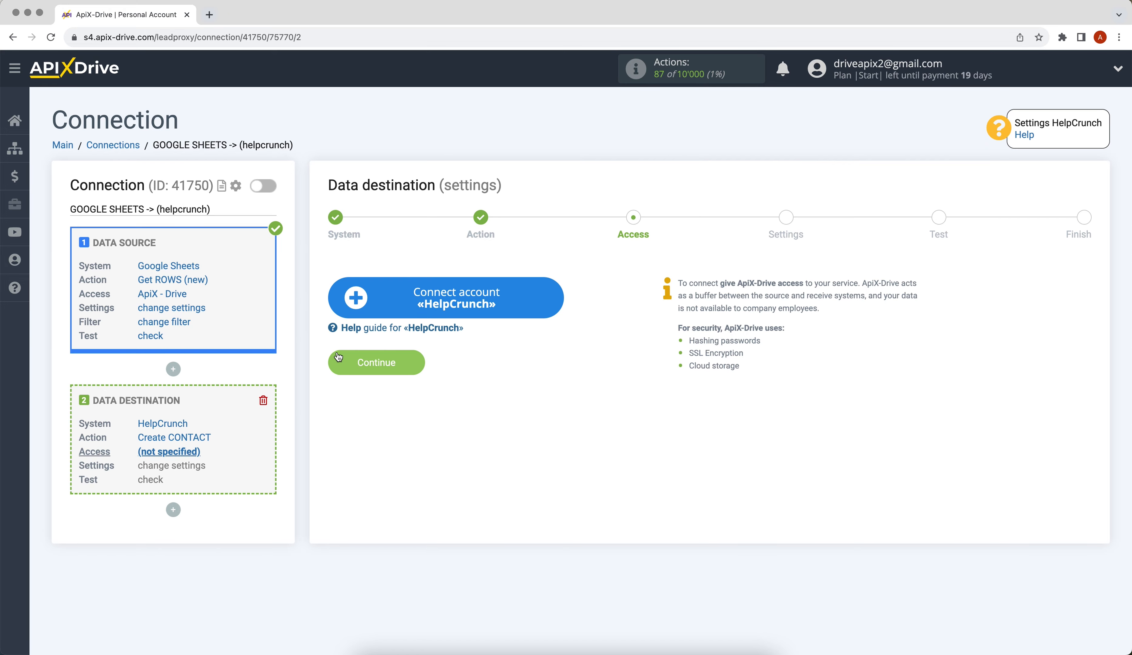
left_click(353, 309)
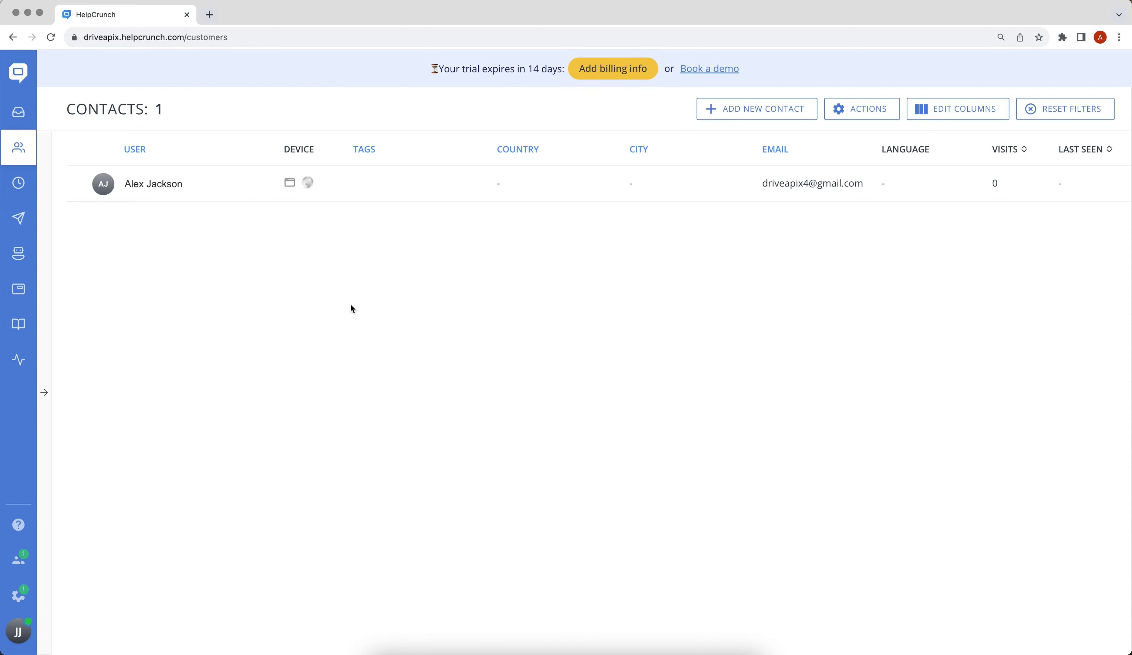
Copy the API key from HelpCrunch Settings > Developers > Public API.
left_click(19, 594)
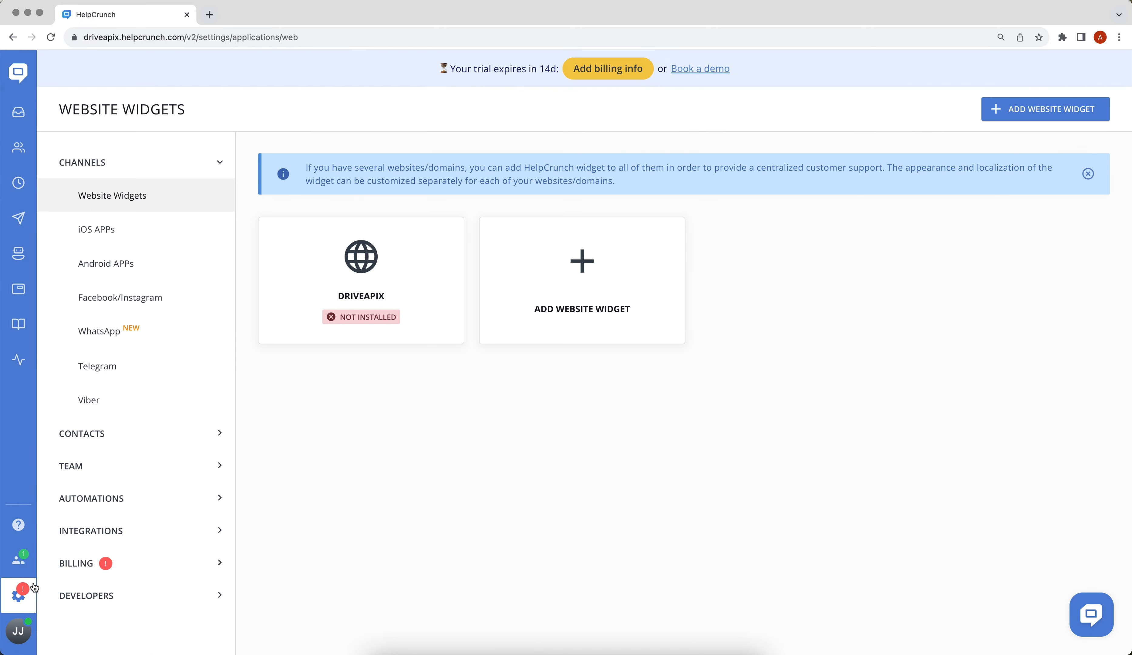
left_click(61, 595)
left_click(117, 505)
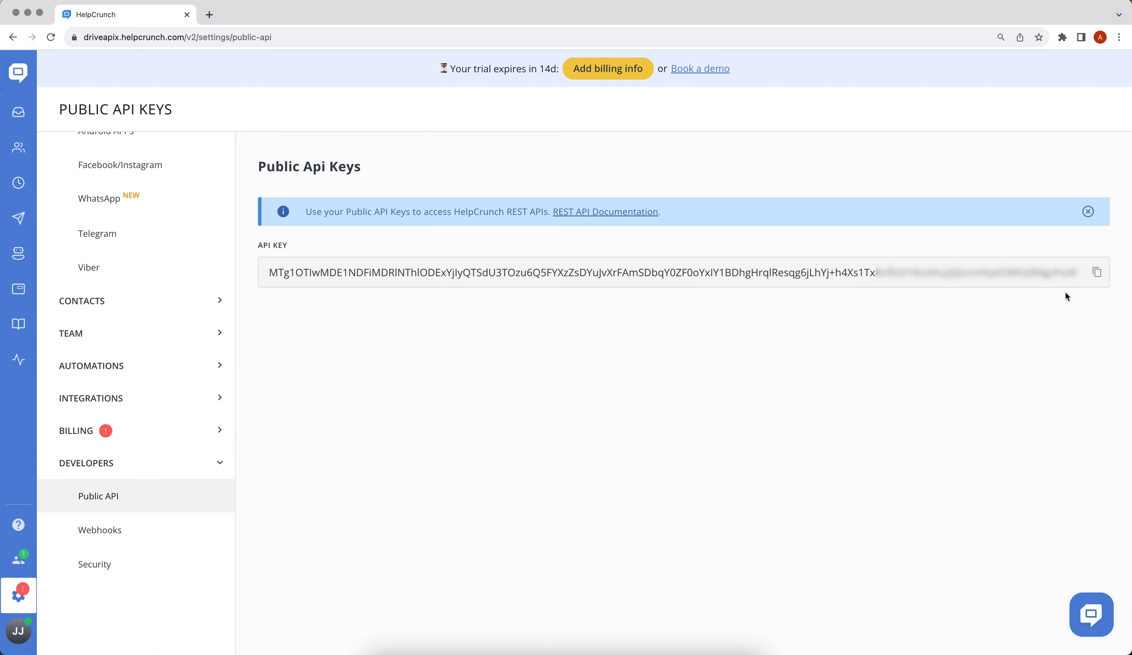
left_click(1096, 277)
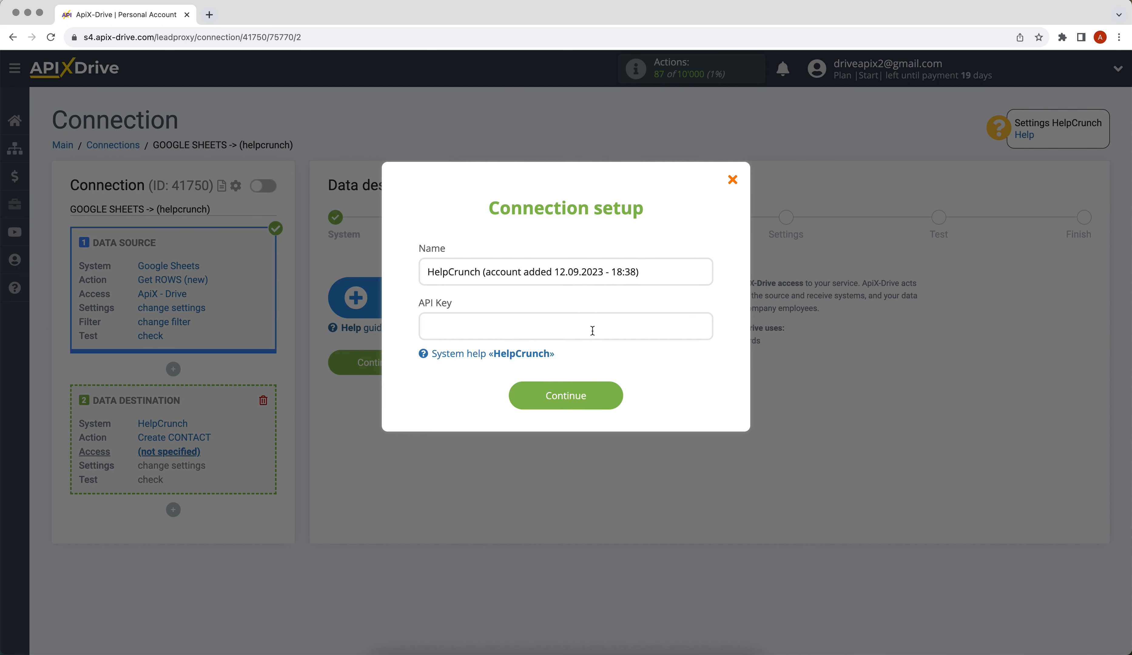
Paste the HelpCrunch API key, save the account, and select it as the destination login.
right_click(557, 333)
left_click(575, 418)
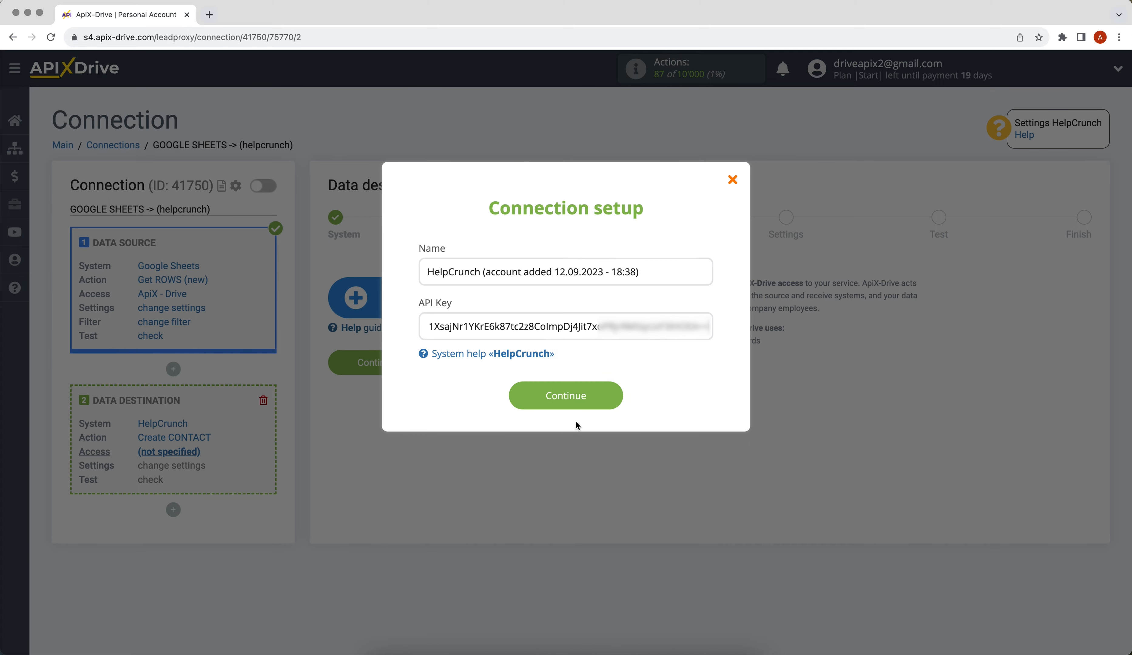
left_click(531, 391)
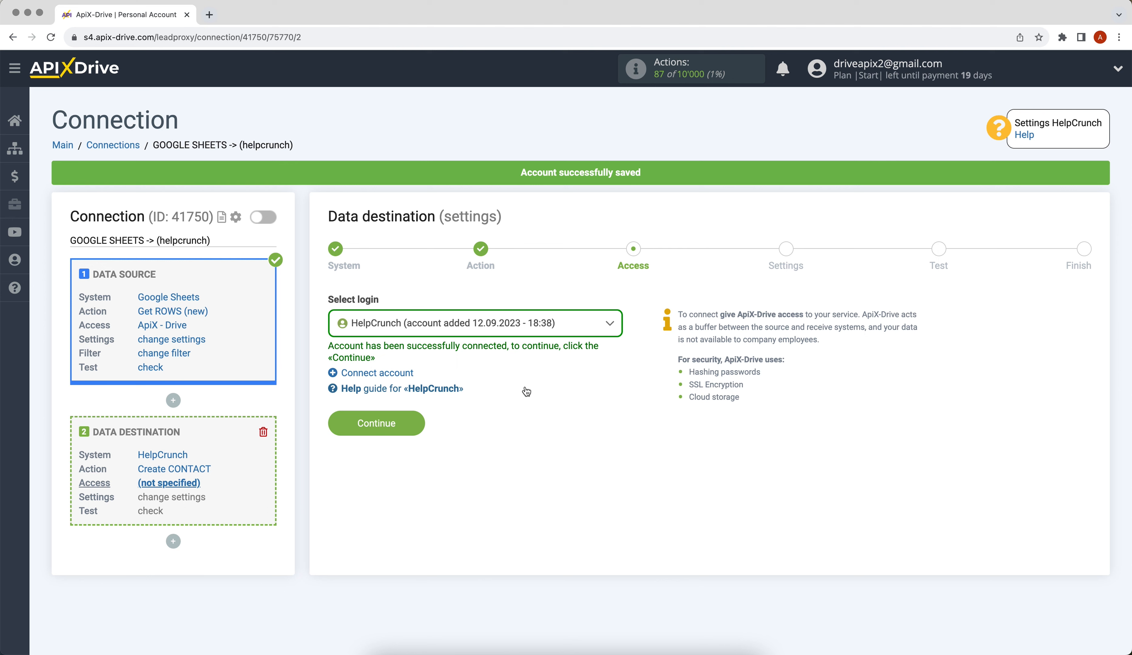
left_click(466, 316)
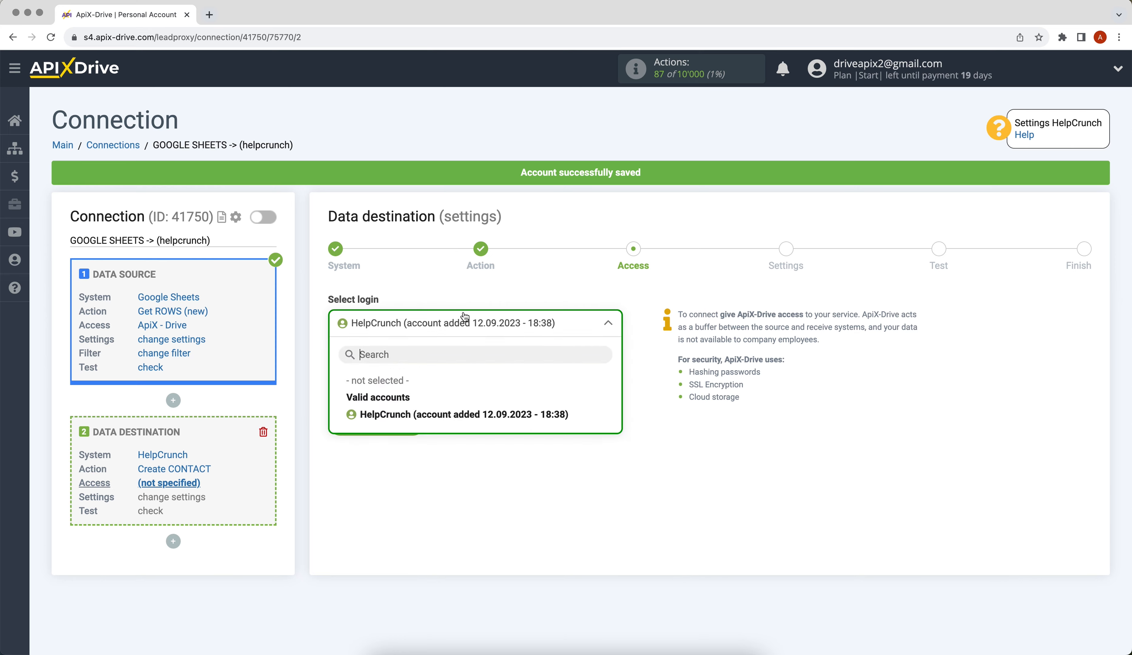
left_click(480, 413)
left_click(341, 422)
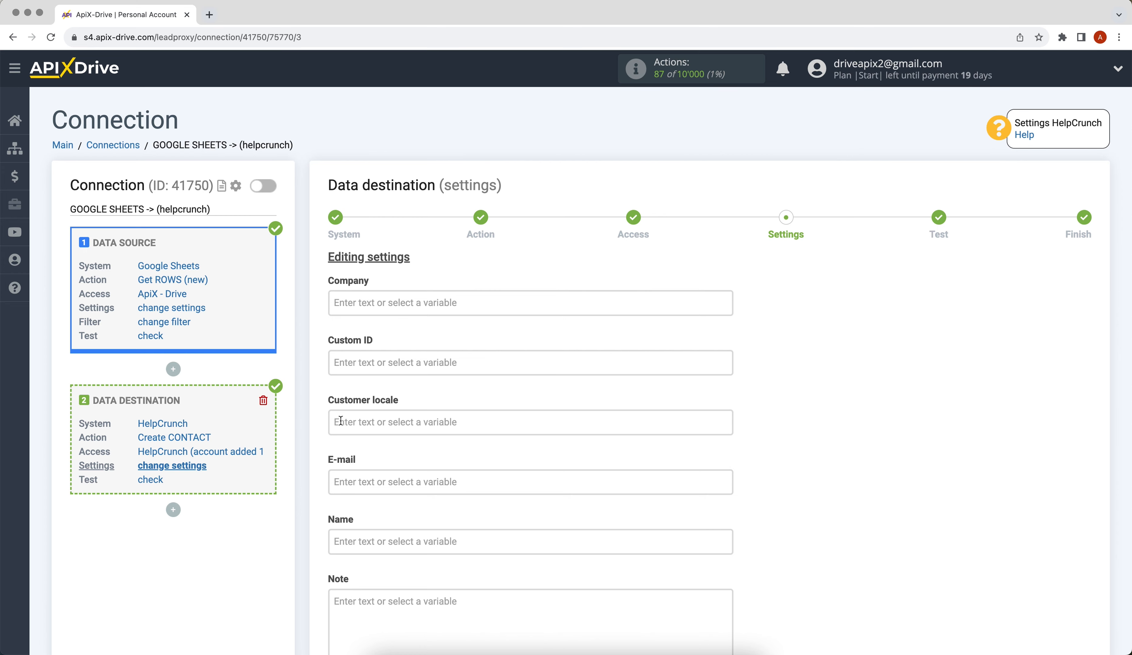
Map E-mail to Column B and Name to Column A.
left_click(518, 482)
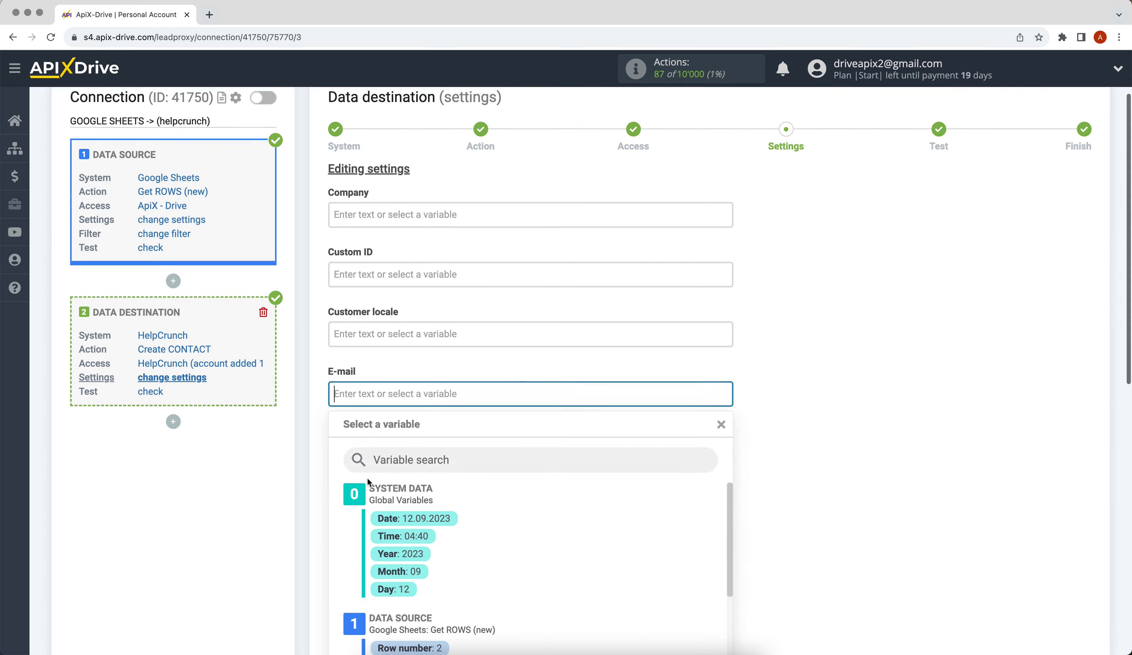
left_click(537, 444)
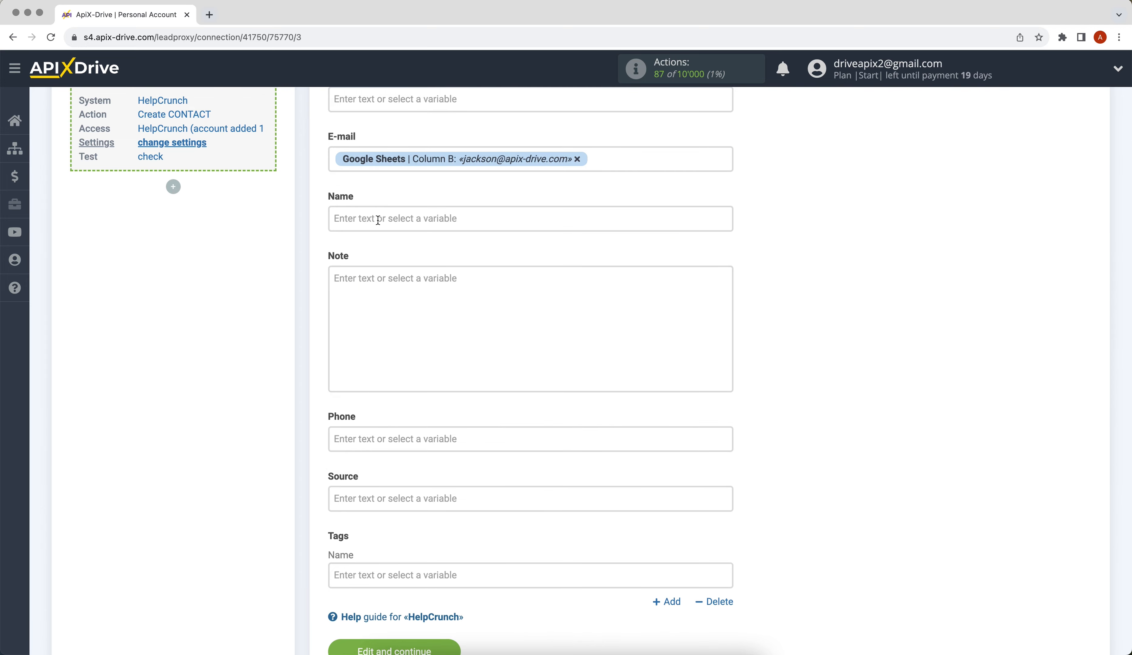
left_click(414, 222)
left_click(450, 431)
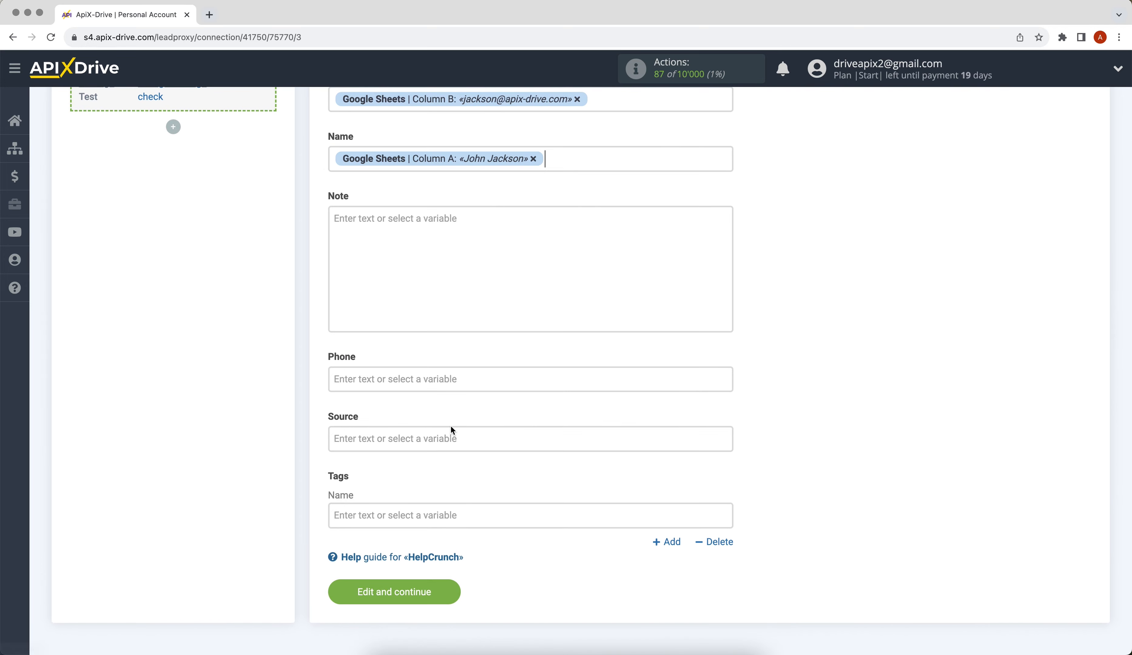
Fill Note with 'New data from Google Sheets' and the Date variable on a new line.
left_click(368, 249)
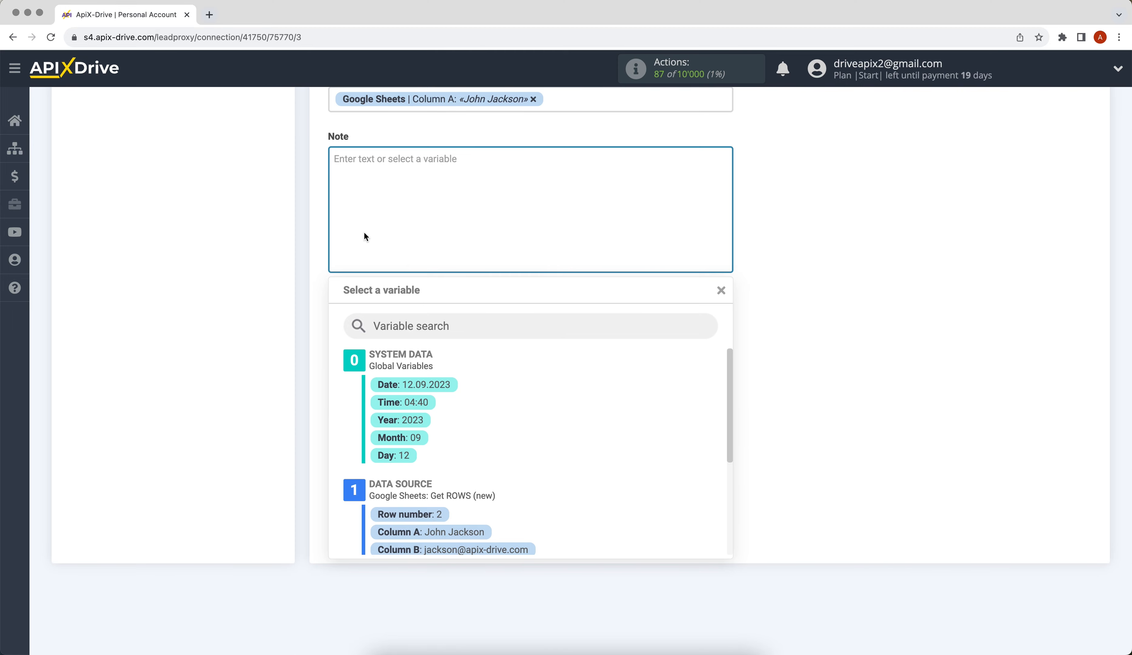
type("New data ")
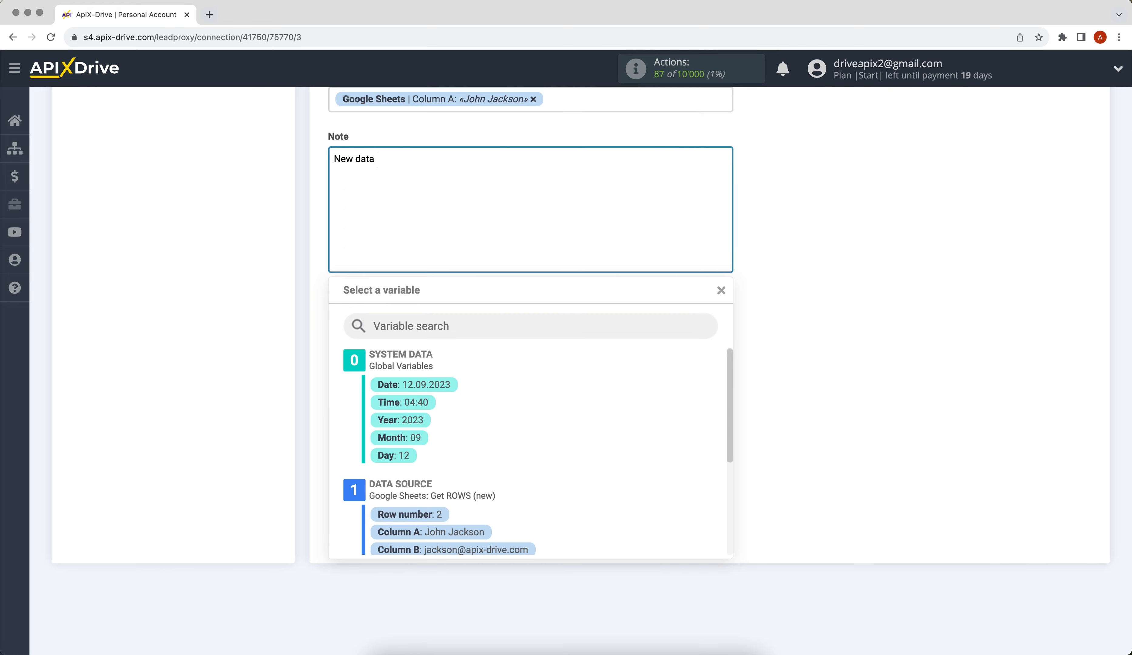
type("from Google Sheets")
key("Return")
type("Date")
left_click(411, 384)
Map Phone to Column C and save the field mapping.
left_click(399, 320)
left_click_drag(725, 300, 515, 369)
left_click(447, 353)
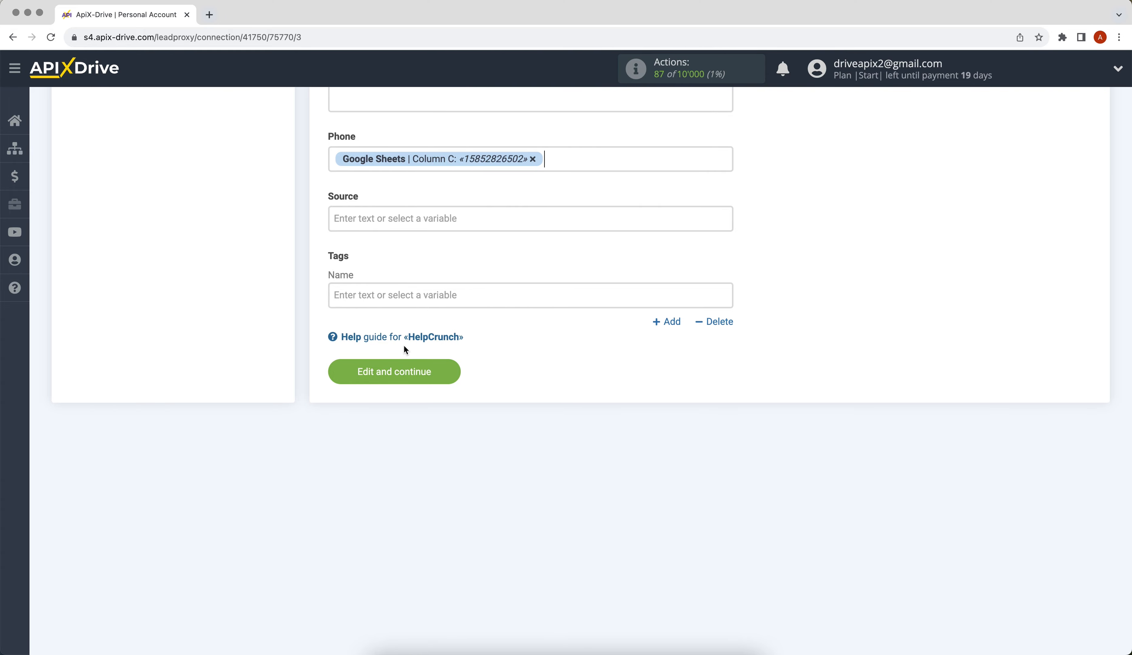
left_click(385, 368)
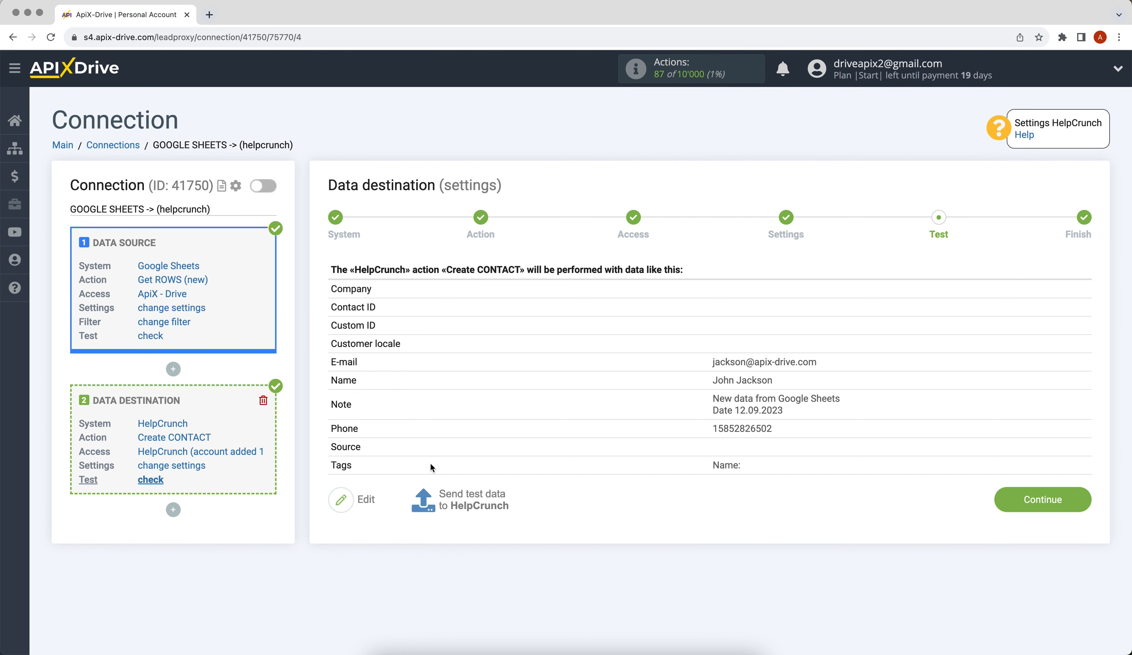
Send the test contact data to HelpCrunch.
left_click(452, 493)
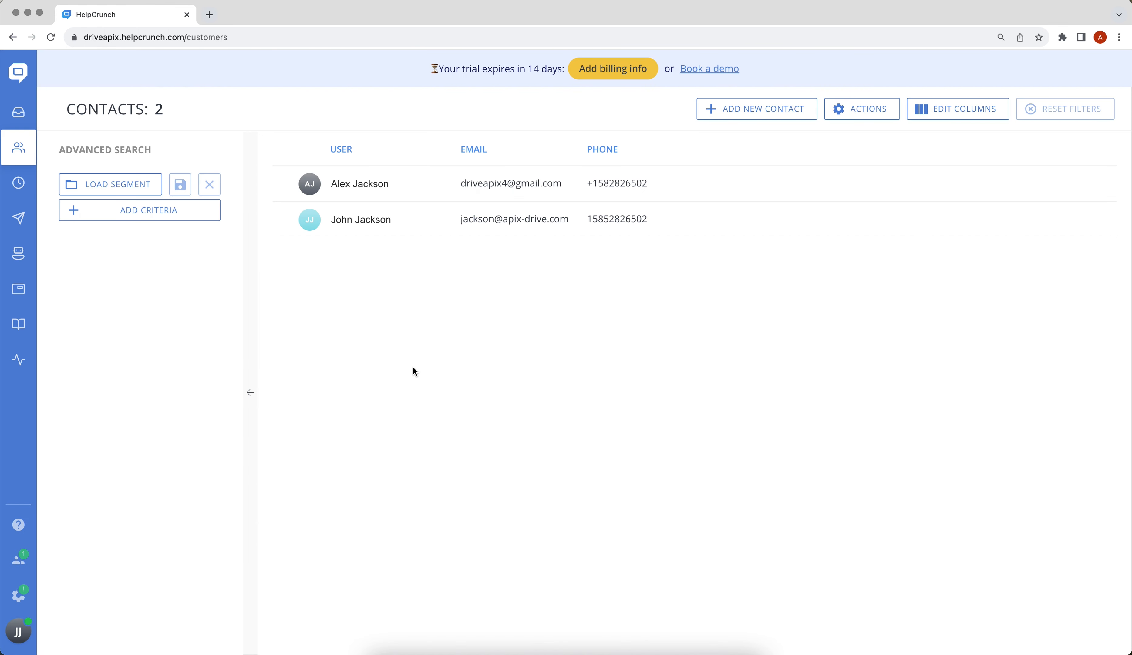
Check the new test contact's details in HelpCrunch, then finish the destination setup.
left_click(358, 225)
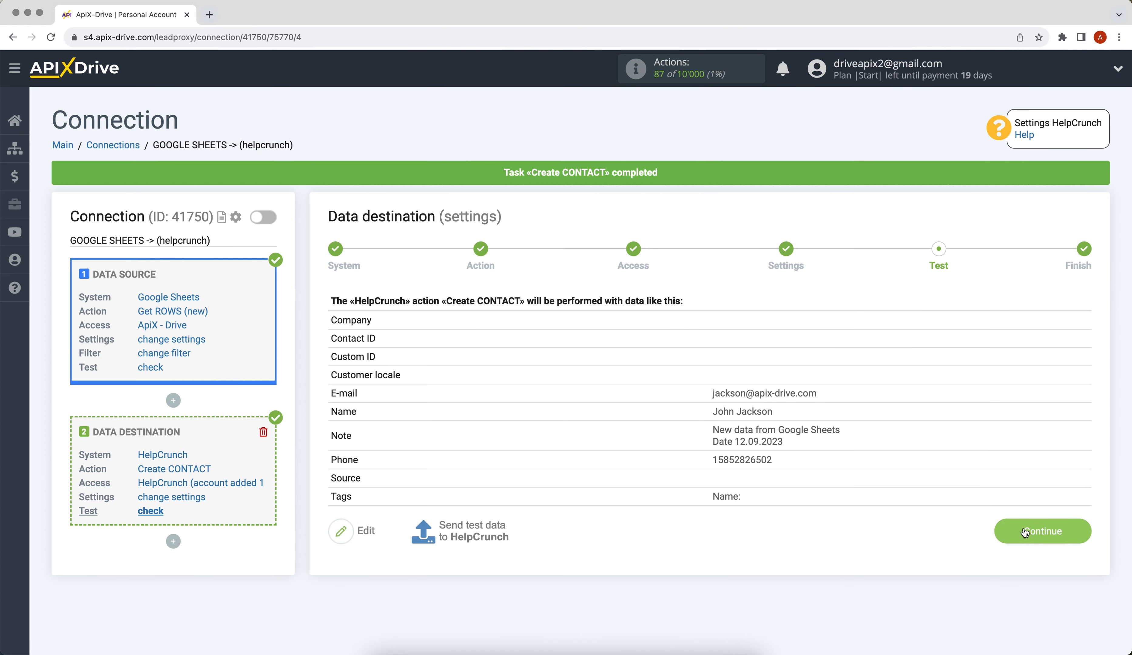
left_click(1026, 531)
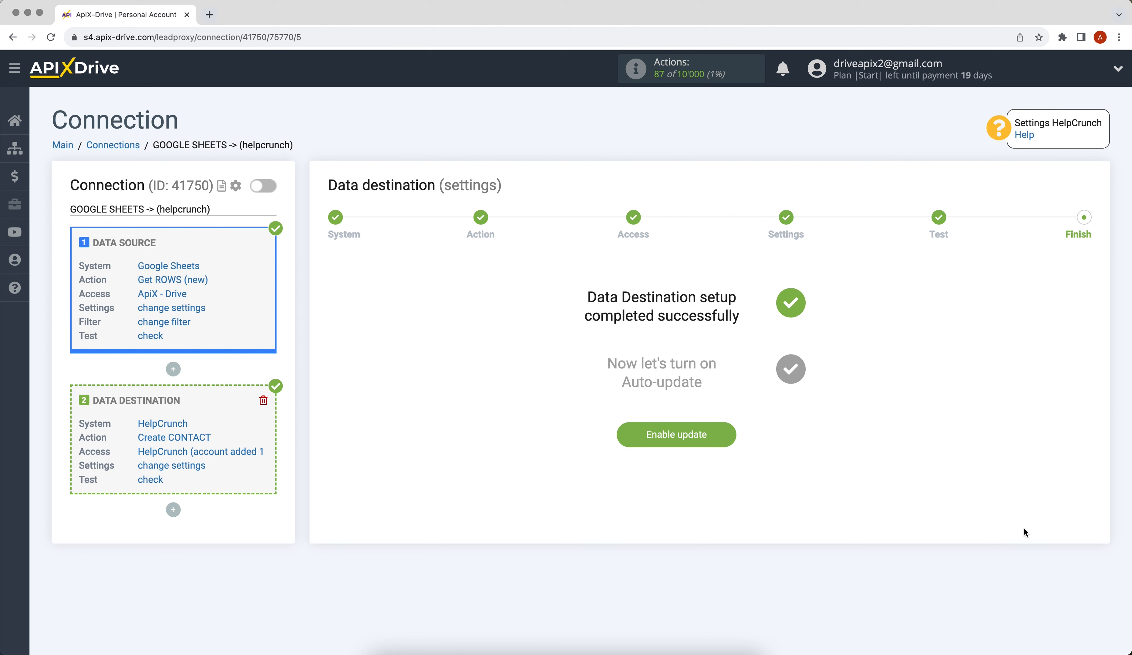
Turn on auto-update for the Google Sheets to HelpCrunch connection and list its interval choices, currently 10 minutes.
left_click(635, 432)
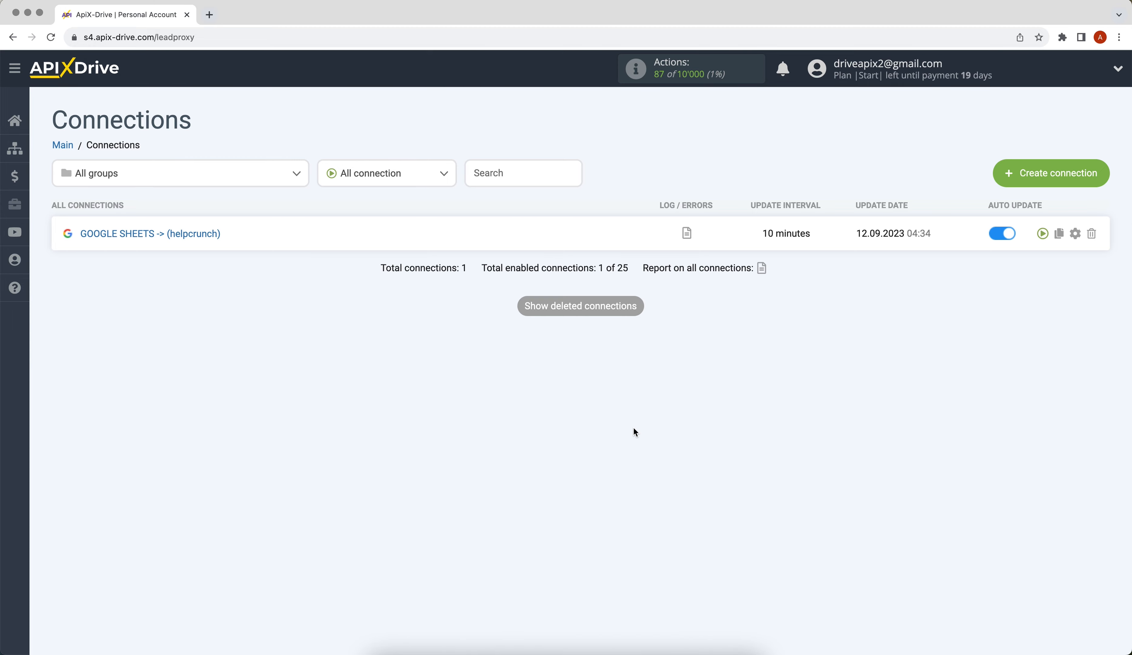
left_click(1075, 234)
left_click(710, 359)
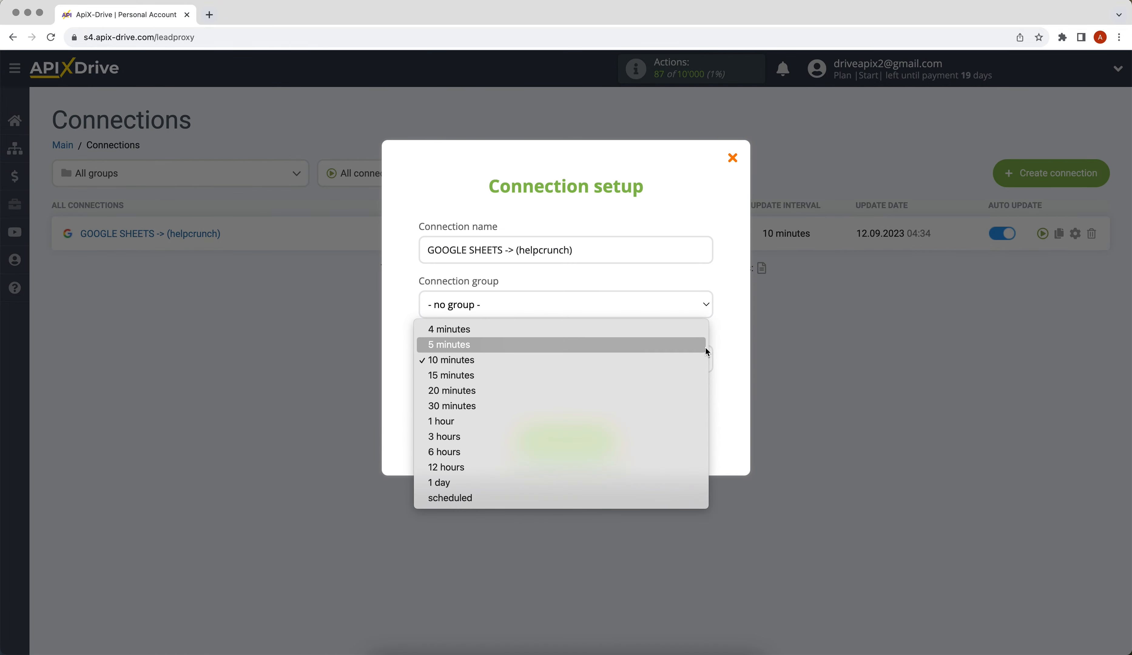